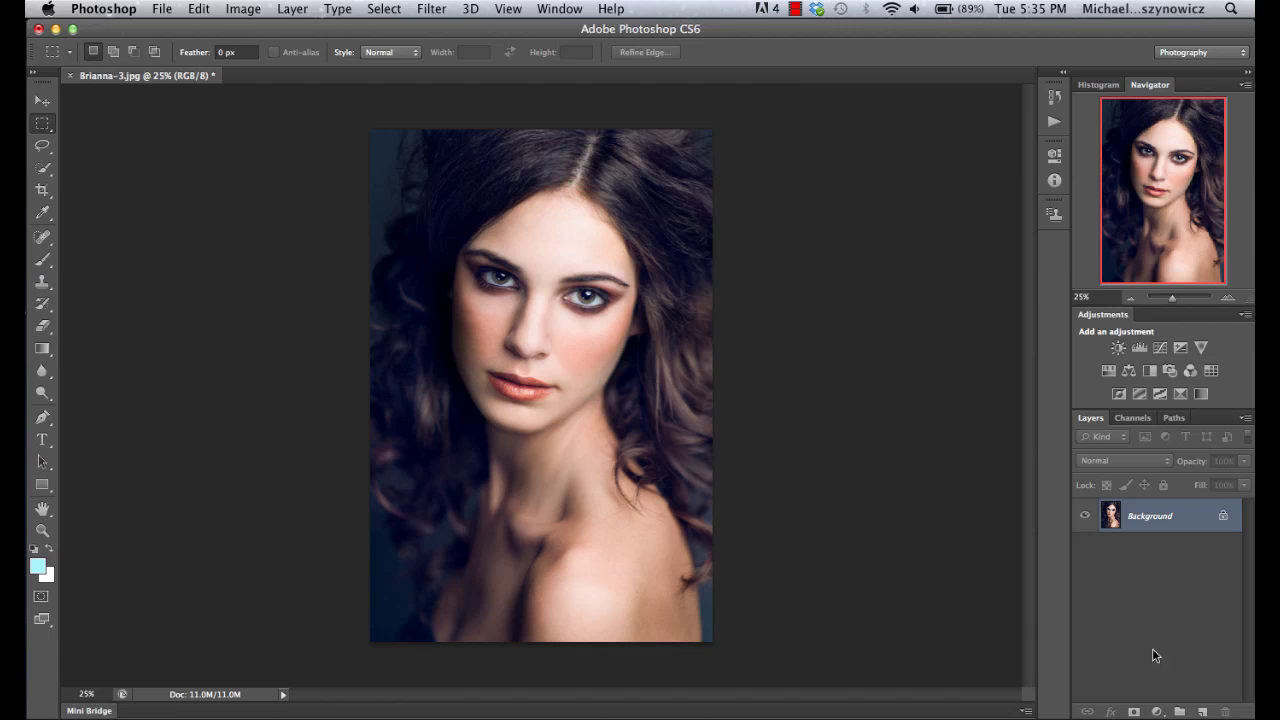
Step: Add a Curves adjustment layer above the Background, try slightly darkening the RGB midtones, and undo that curve change
left_click(1156, 712)
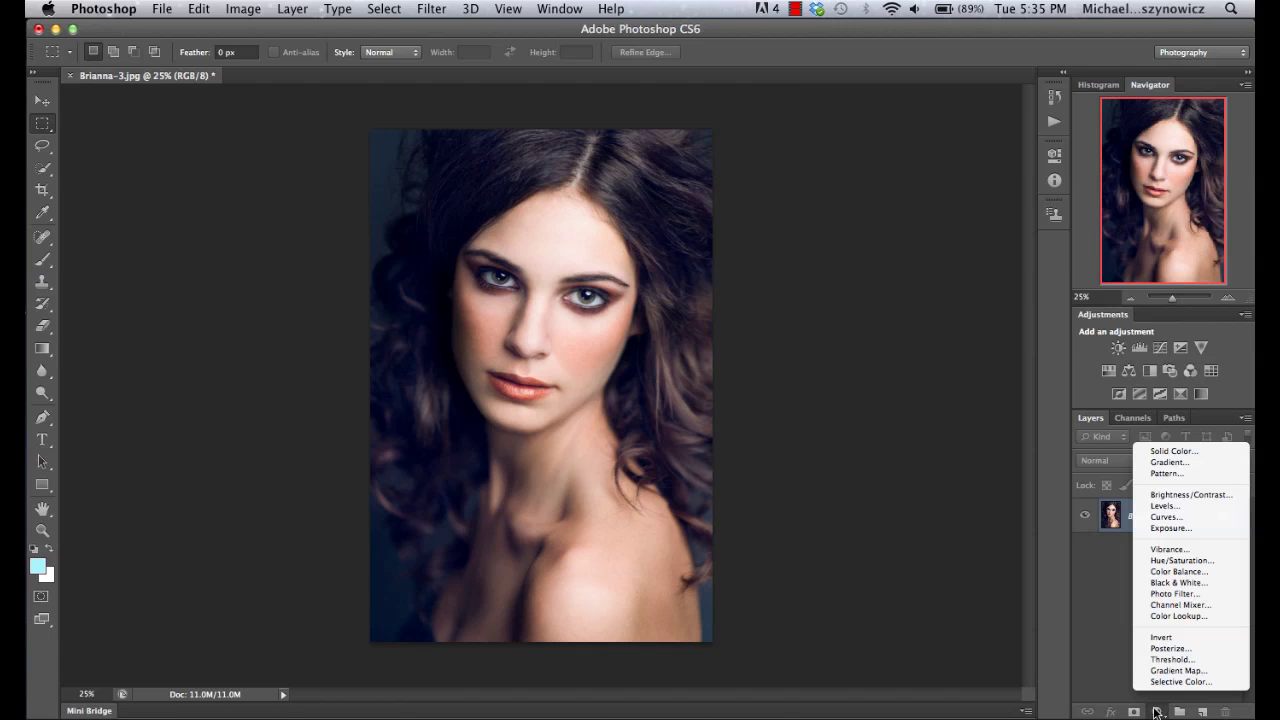
left_click(1172, 518)
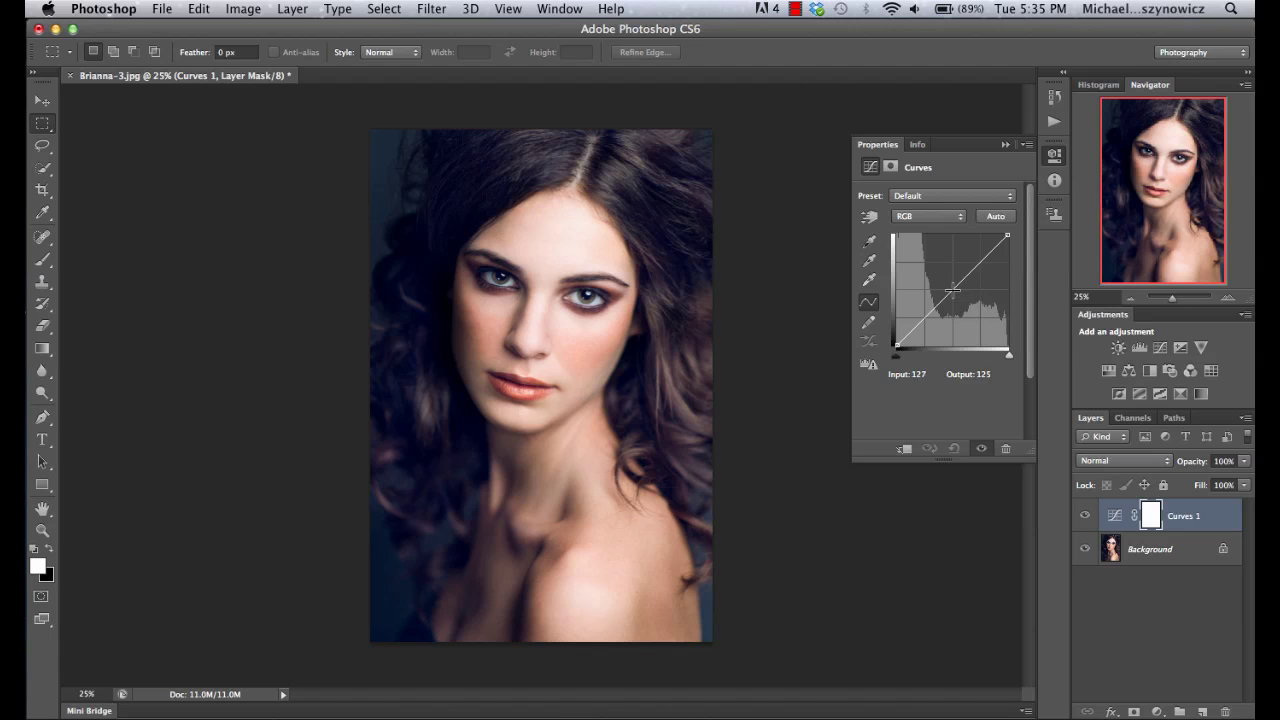
mouse_move(953, 289)
left_mouse_down()
mouse_move(945, 268)
mouse_move(951, 292)
left_mouse_up()
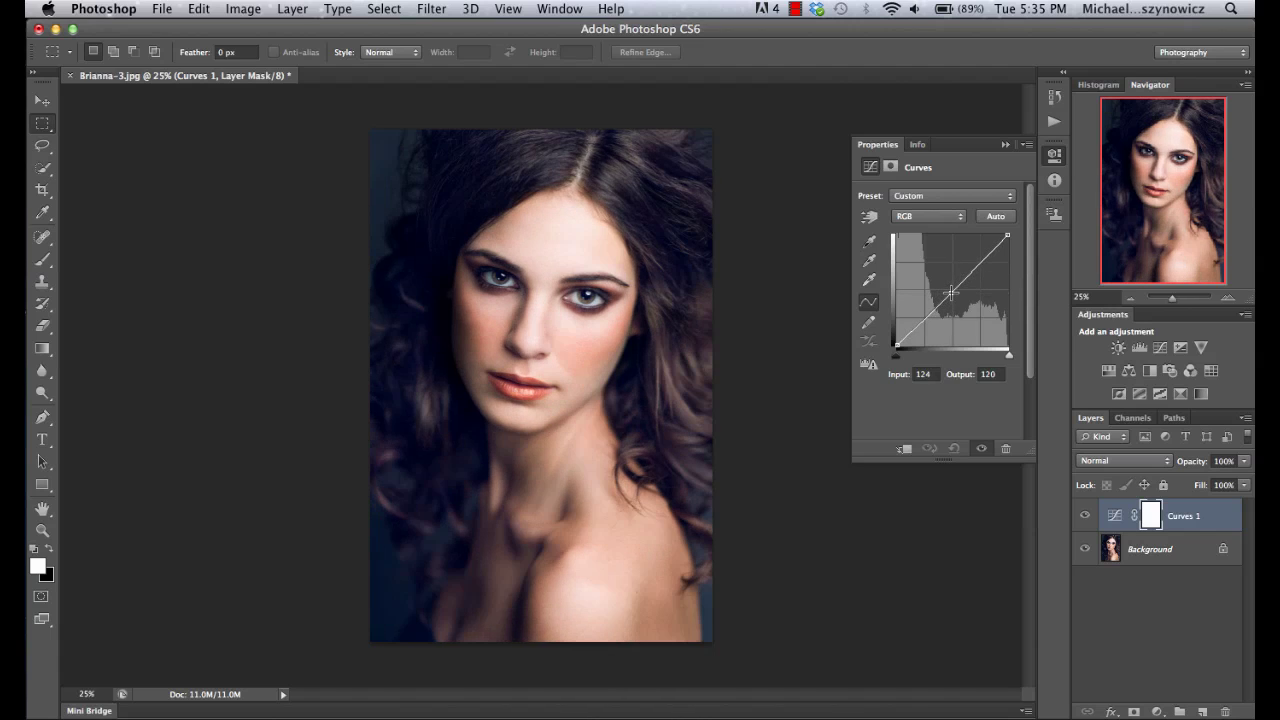
key("super+z")
Step: In the Curves adjustment's Blue channel, raise the black point's output and lower the white point's output to 237
left_click(920, 219)
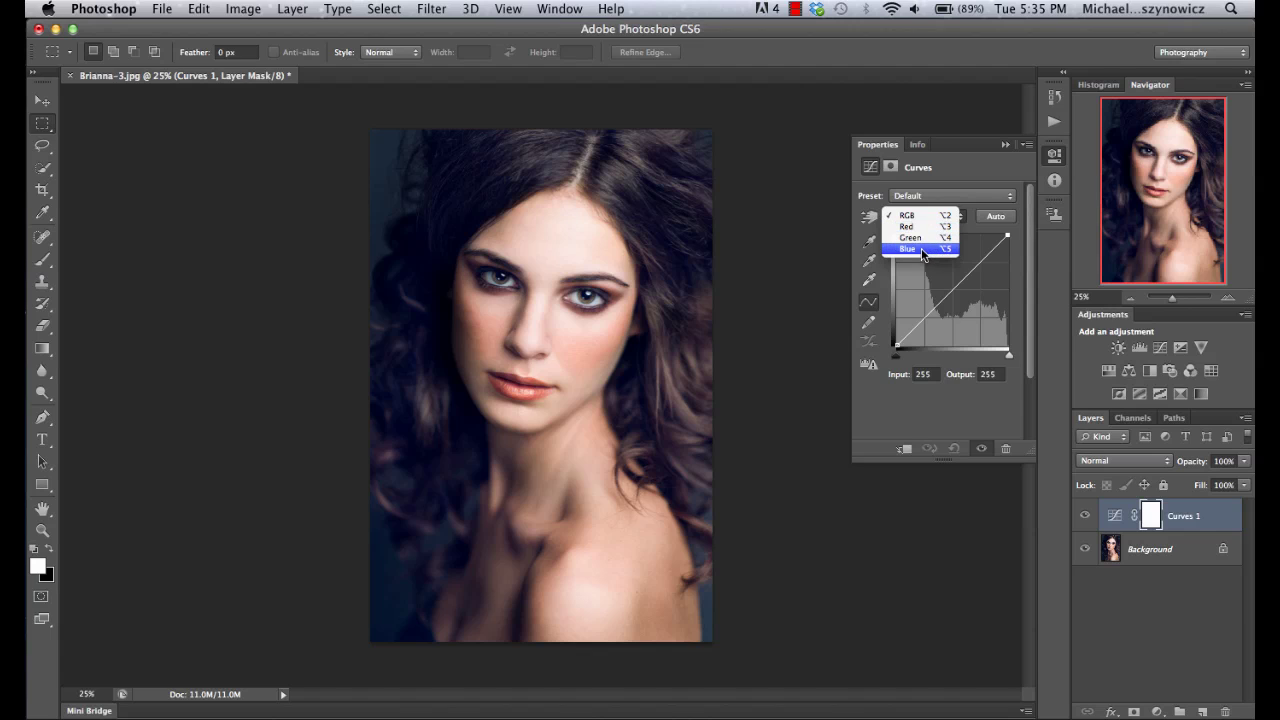
left_click(920, 250)
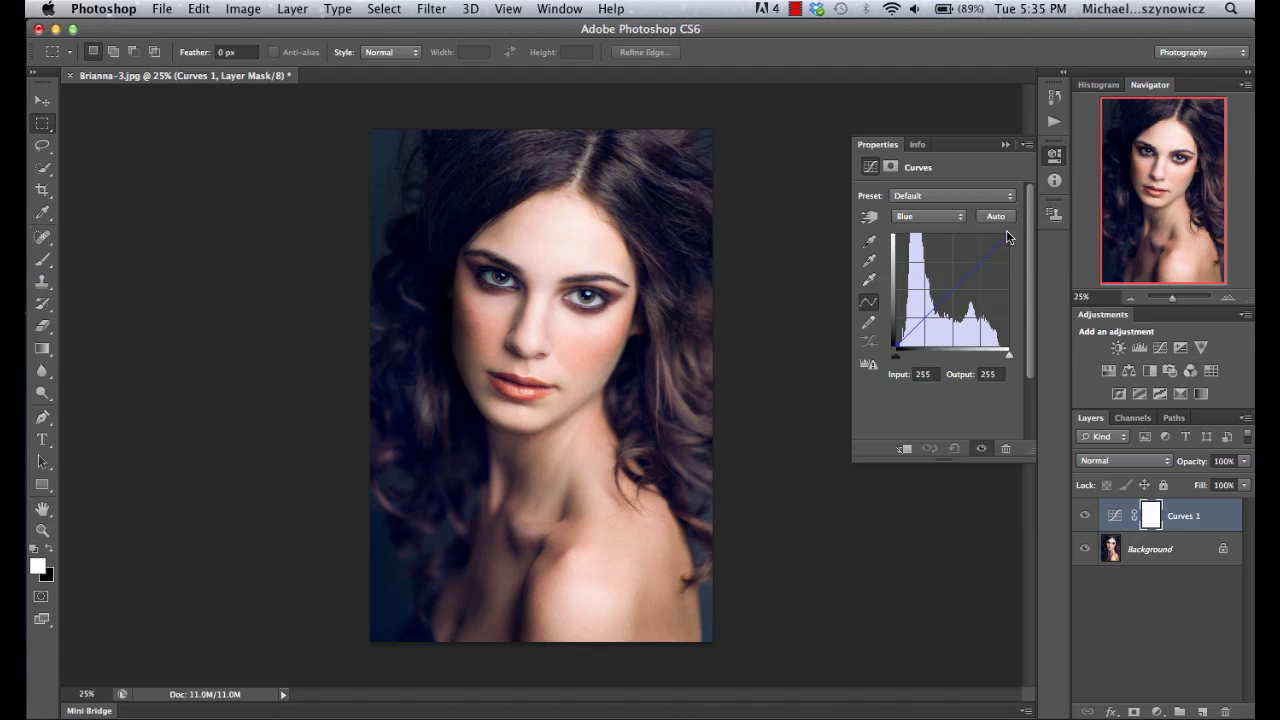
mouse_move(1007, 236)
left_mouse_down()
mouse_move(989, 231)
mouse_move(1026, 223)
mouse_move(1028, 248)
mouse_move(1028, 228)
left_mouse_up()
mouse_move(897, 344)
left_mouse_down()
mouse_move(907, 353)
mouse_move(889, 337)
left_mouse_up()
left_click_drag(1008, 235, 1008, 242)
Step: Try a slight midtone change on the Blue curve and undo it
left_click(940, 219)
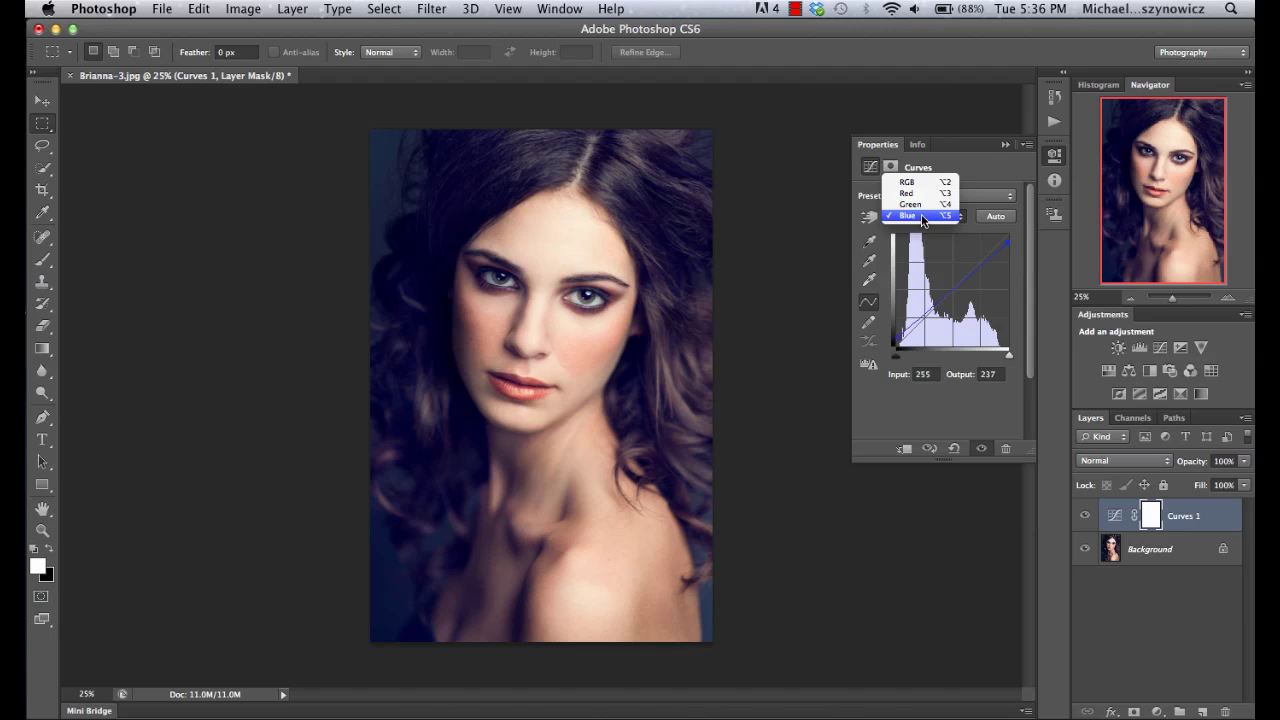
left_click(961, 167)
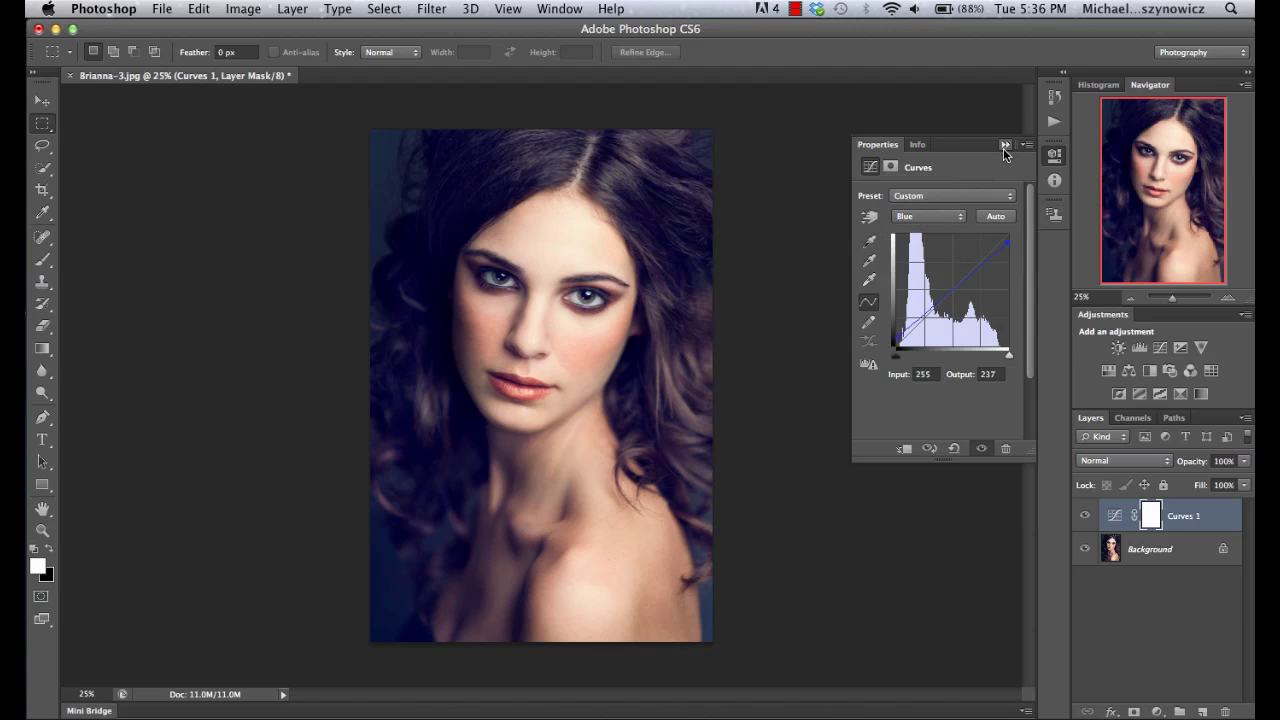
left_click_drag(955, 290, 955, 292)
key("super+z")
Step: Hide the Curves 1 layer and add a Levels adjustment layer directly above the Background
left_click(1005, 144)
left_click(1084, 515)
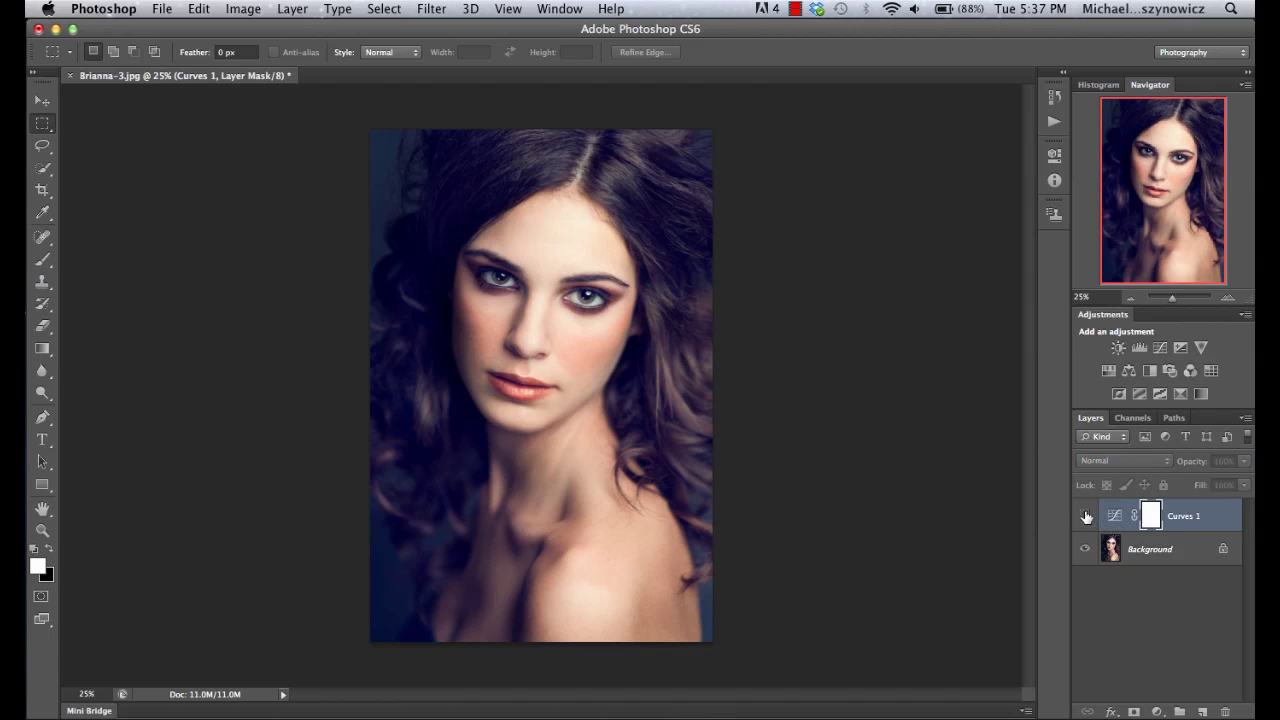
left_click(1186, 557)
left_click(1157, 712)
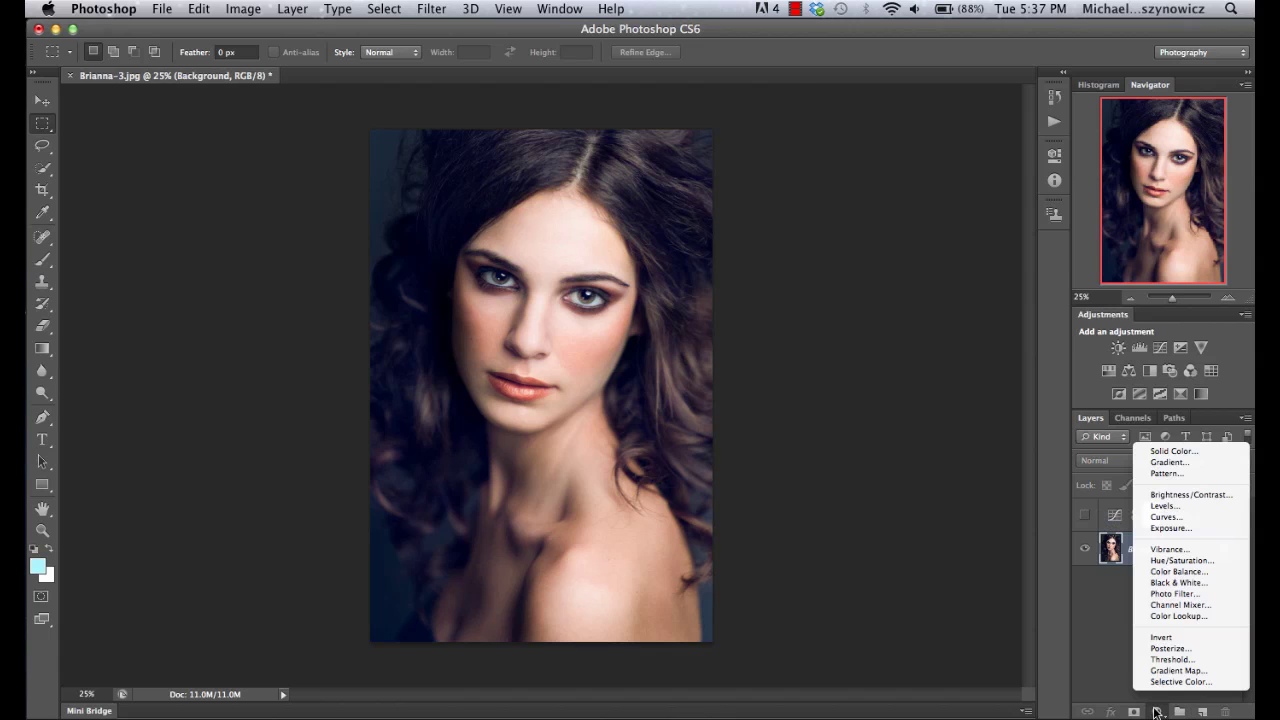
left_click(1174, 508)
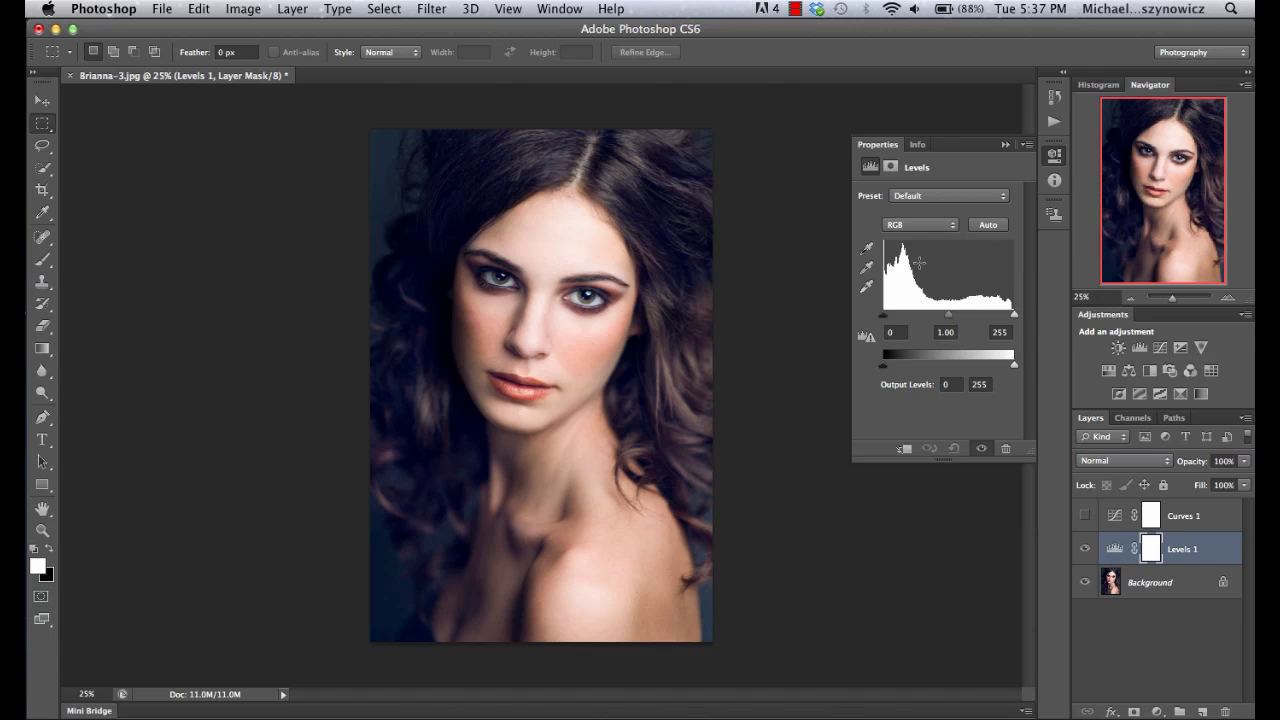
Step: Set the output levels of the Levels adjustment's Blue channel to 20 and 237, keeping the input levels at 0, 1.00 and 255
left_click(925, 230)
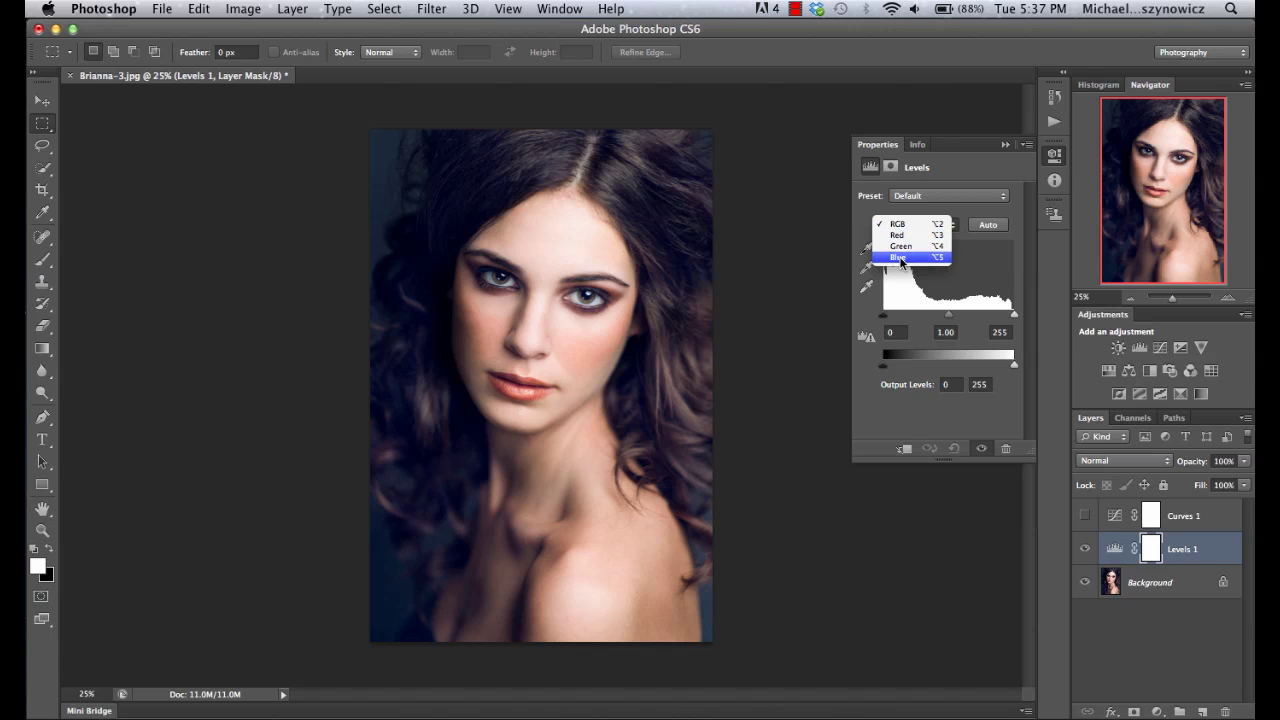
left_click(899, 258)
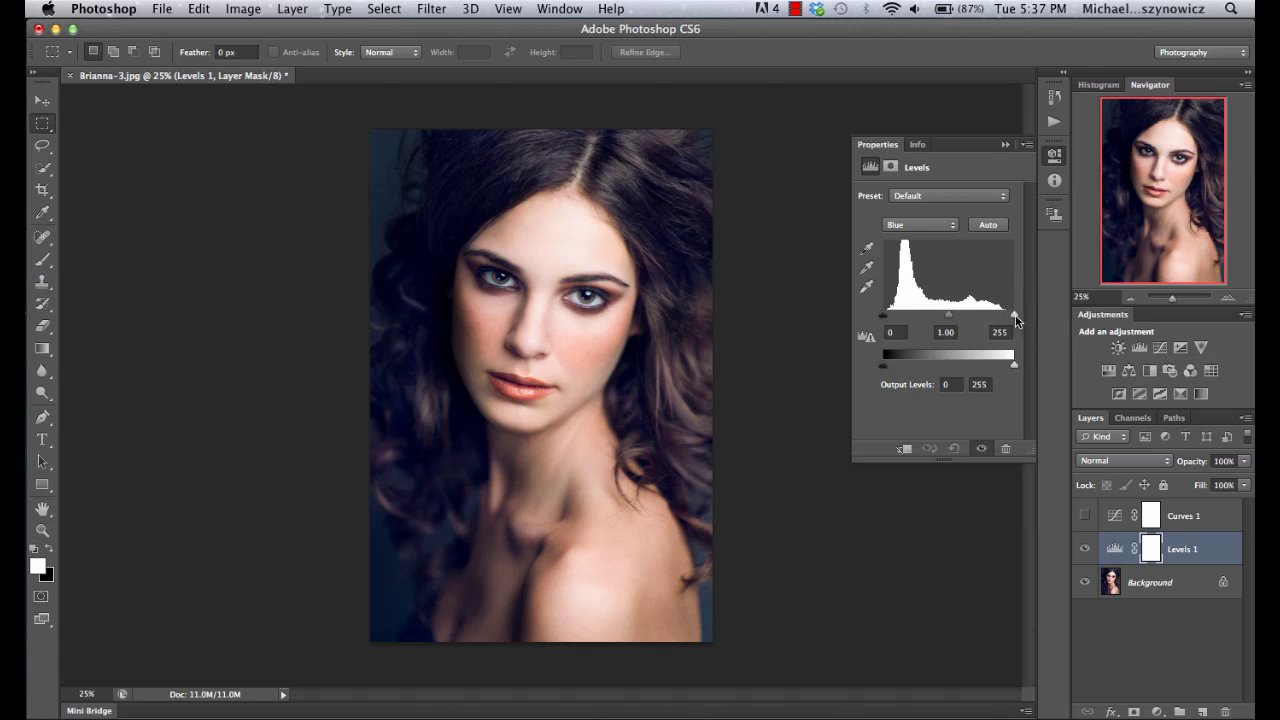
mouse_move(1013, 318)
left_mouse_down()
mouse_move(1002, 319)
mouse_move(1030, 322)
left_mouse_up()
mouse_move(881, 320)
left_mouse_down()
mouse_move(892, 321)
mouse_move(881, 320)
left_mouse_up()
left_click_drag(1014, 368, 1006, 371)
left_click_drag(1006, 371, 1006, 371)
left_click_drag(886, 370, 889, 370)
mouse_move(949, 320)
left_mouse_down()
mouse_move(938, 322)
mouse_move(951, 319)
left_mouse_up()
Step: Hide the Levels 1 layer and add a Hue/Saturation adjustment layer directly above the Background
left_click(1086, 552)
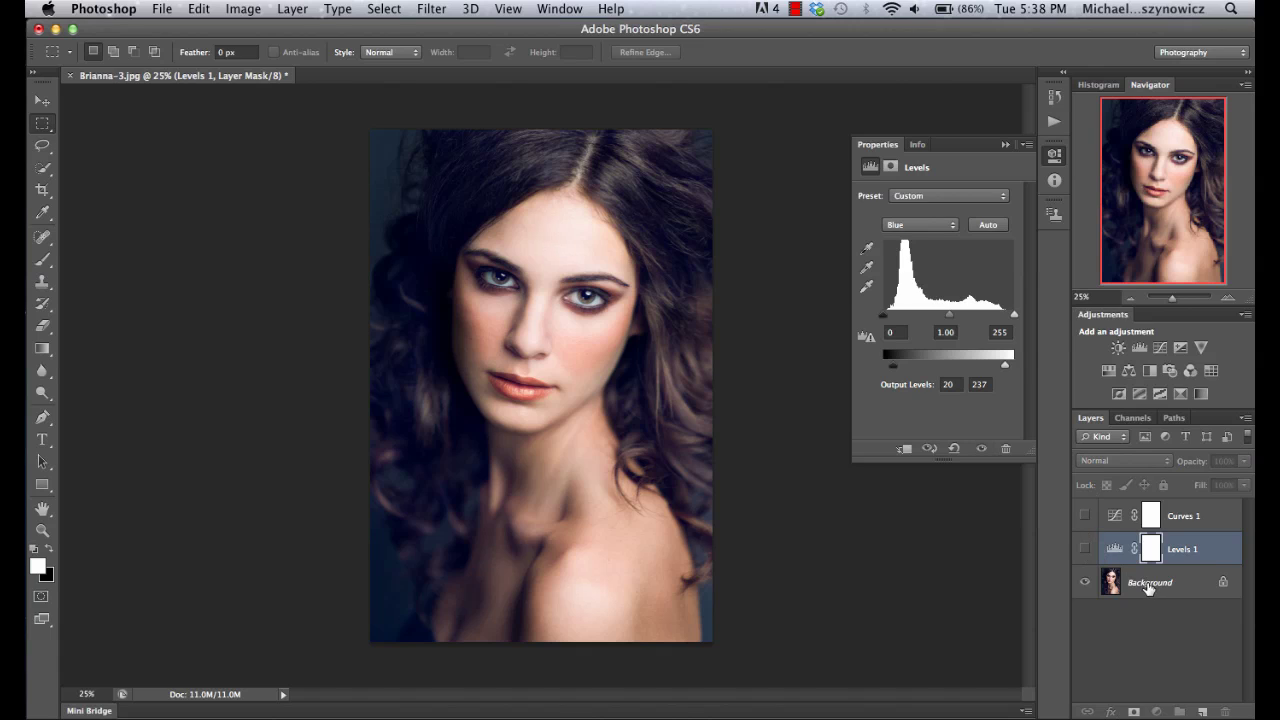
left_click(1150, 588)
left_click(1158, 712)
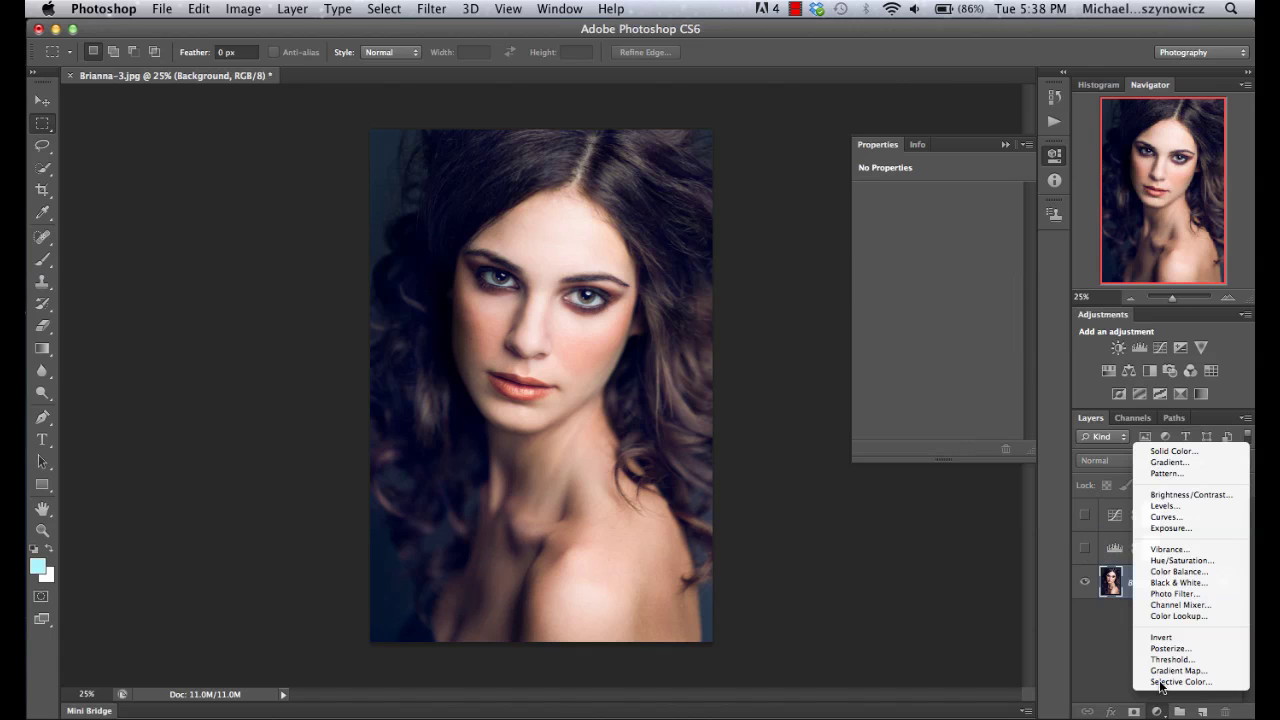
left_click(1177, 563)
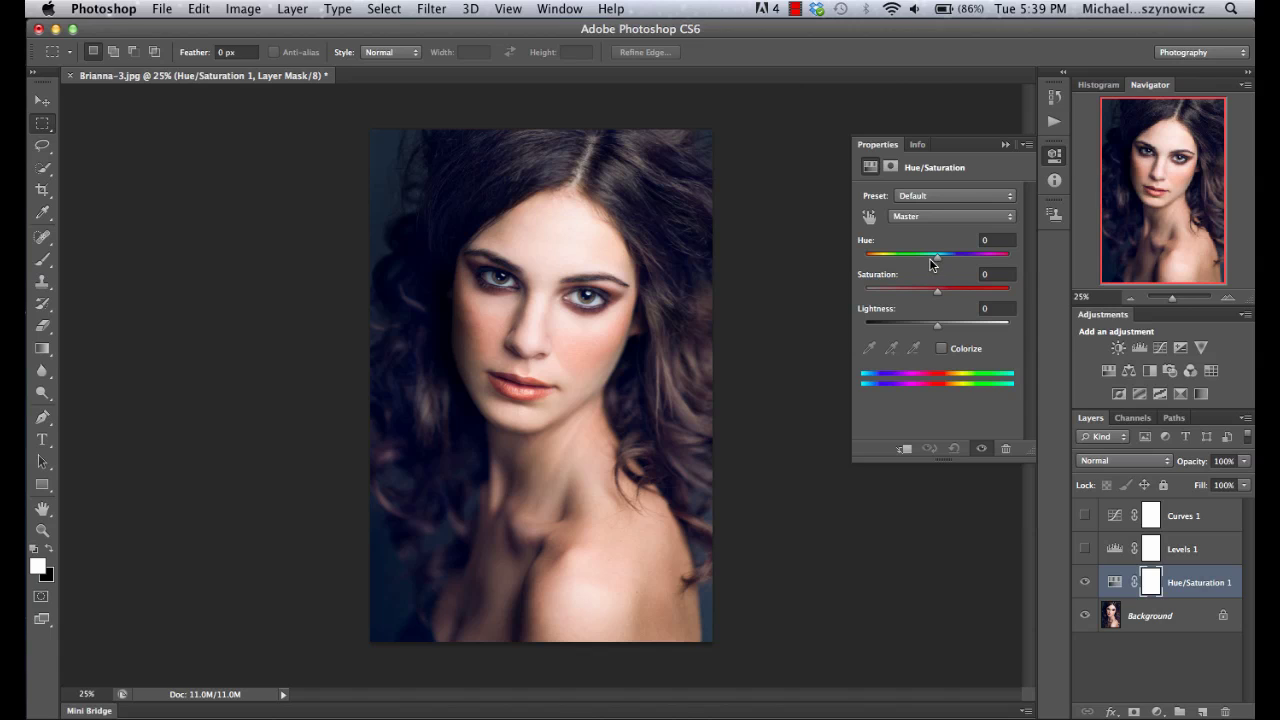
Step: Try shifting the hue of the Master, Reds and Blues ranges in the Hue/Saturation adjustment, returning each to 0
left_click_drag(936, 259, 963, 258)
key("super+z")
left_click(941, 215)
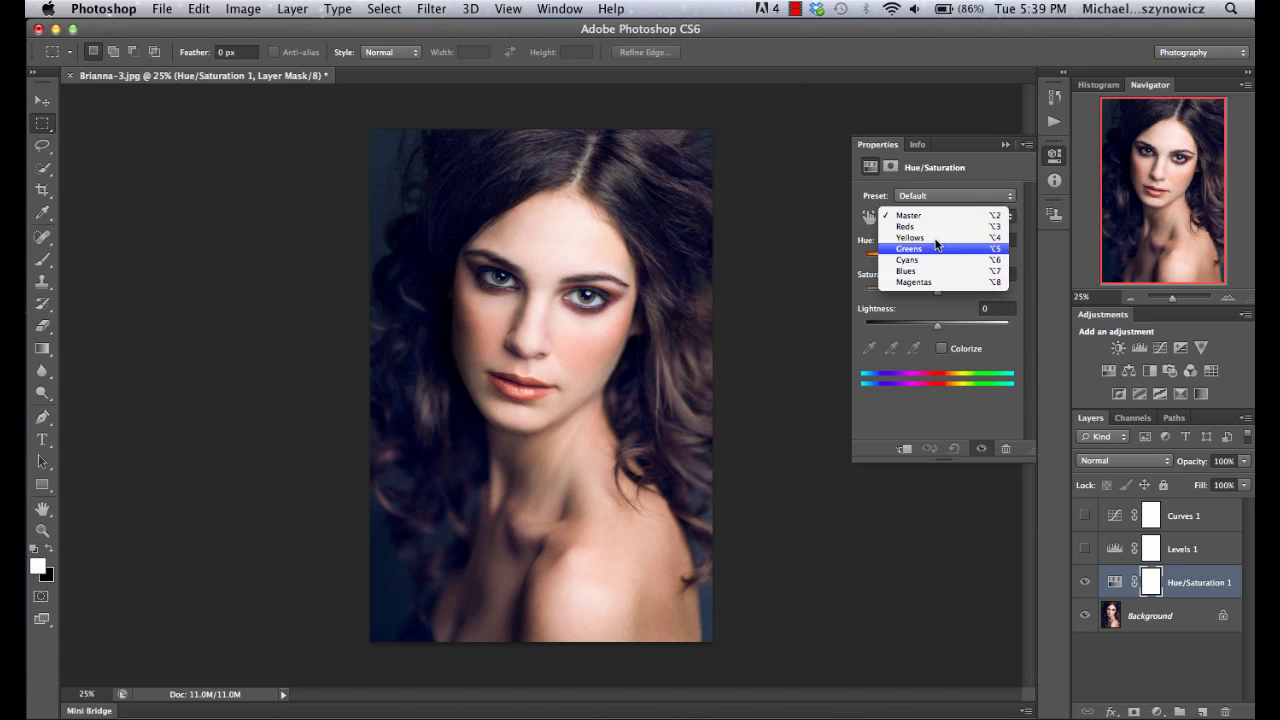
left_click(916, 228)
mouse_move(938, 257)
left_mouse_down()
mouse_move(926, 257)
mouse_move(950, 258)
mouse_move(938, 260)
left_mouse_up()
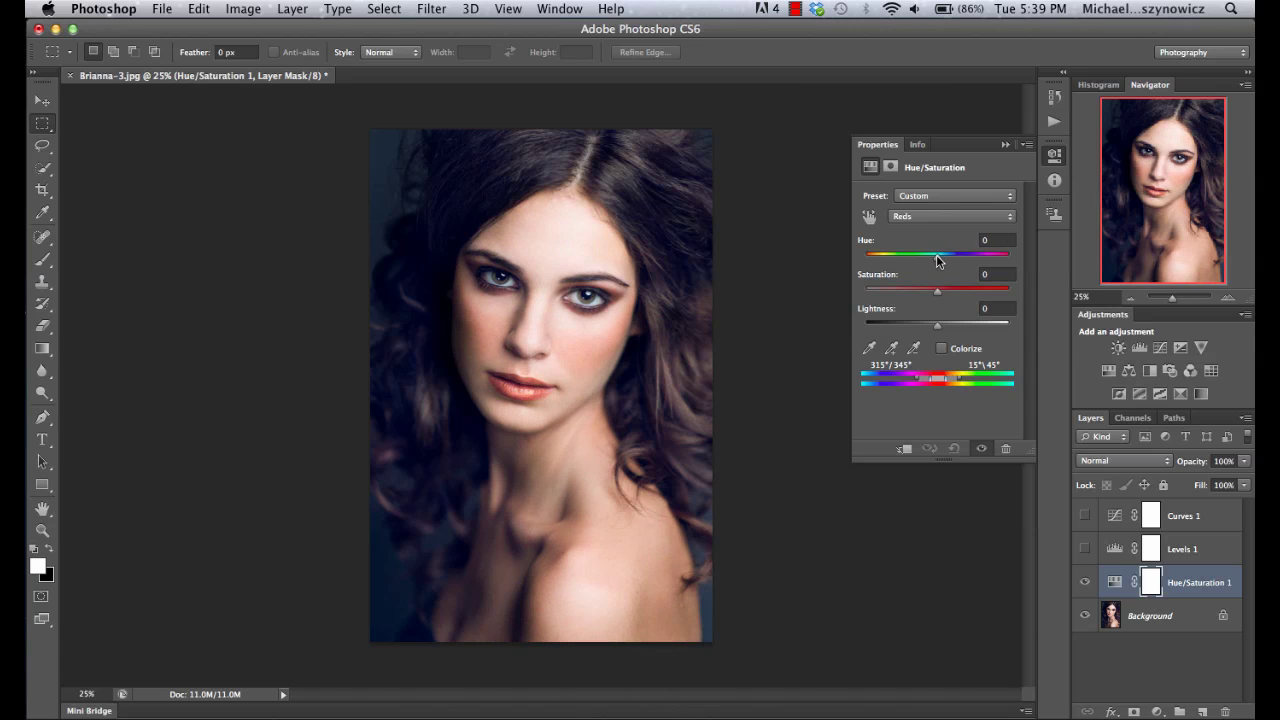
left_click(928, 217)
left_click(920, 268)
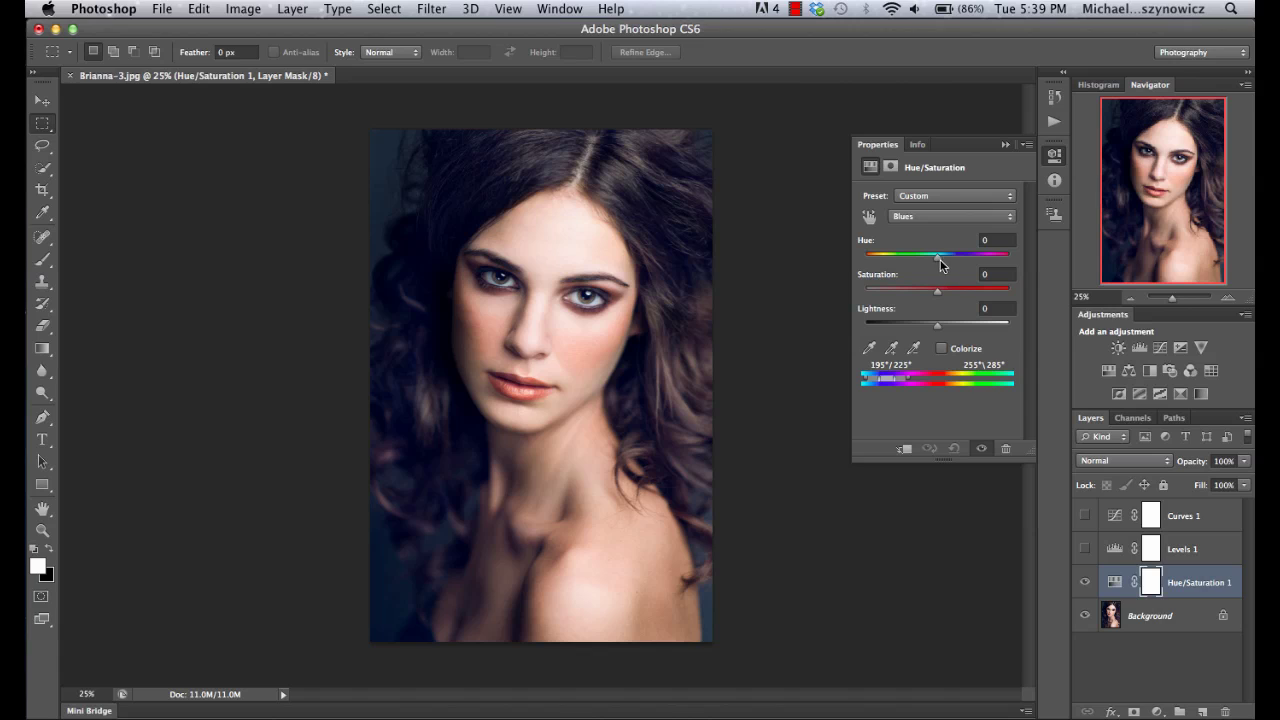
mouse_move(934, 261)
left_mouse_down()
mouse_move(960, 259)
mouse_move(936, 266)
left_mouse_up()
Step: Adjust the saturation and lightness of the Reds range in the Hue/Saturation adjustment
left_click(936, 217)
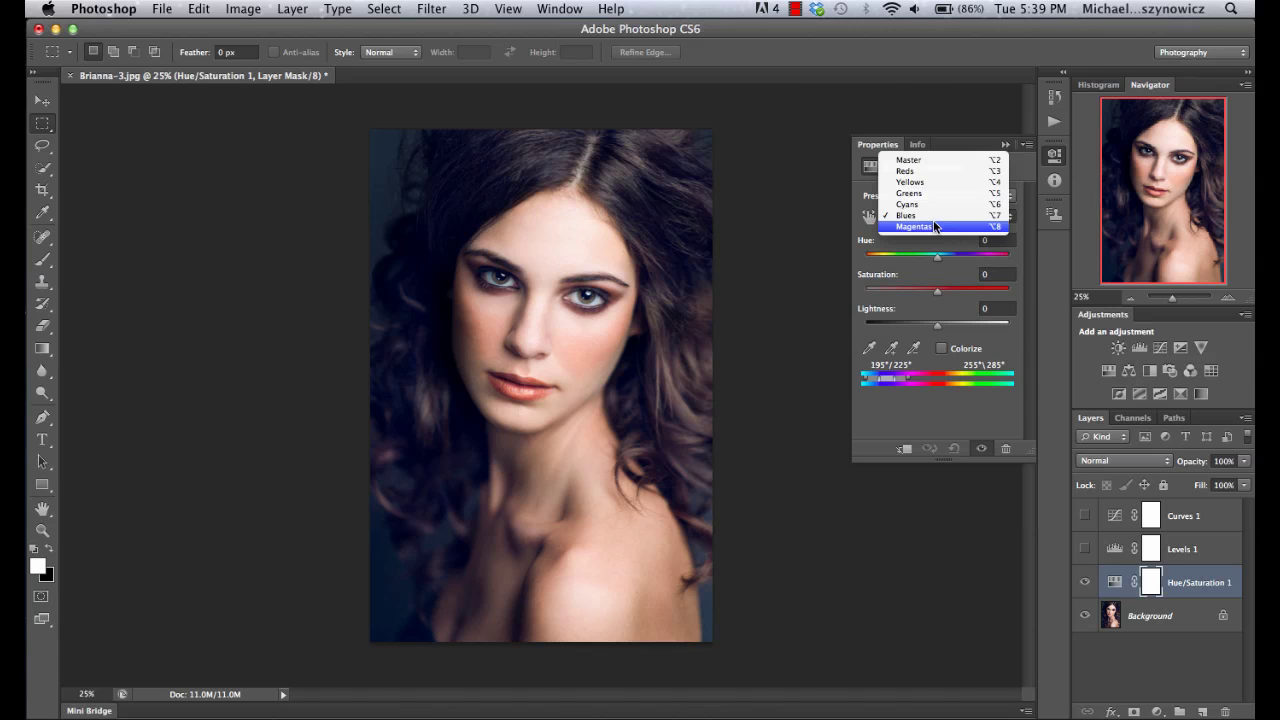
left_click(908, 171)
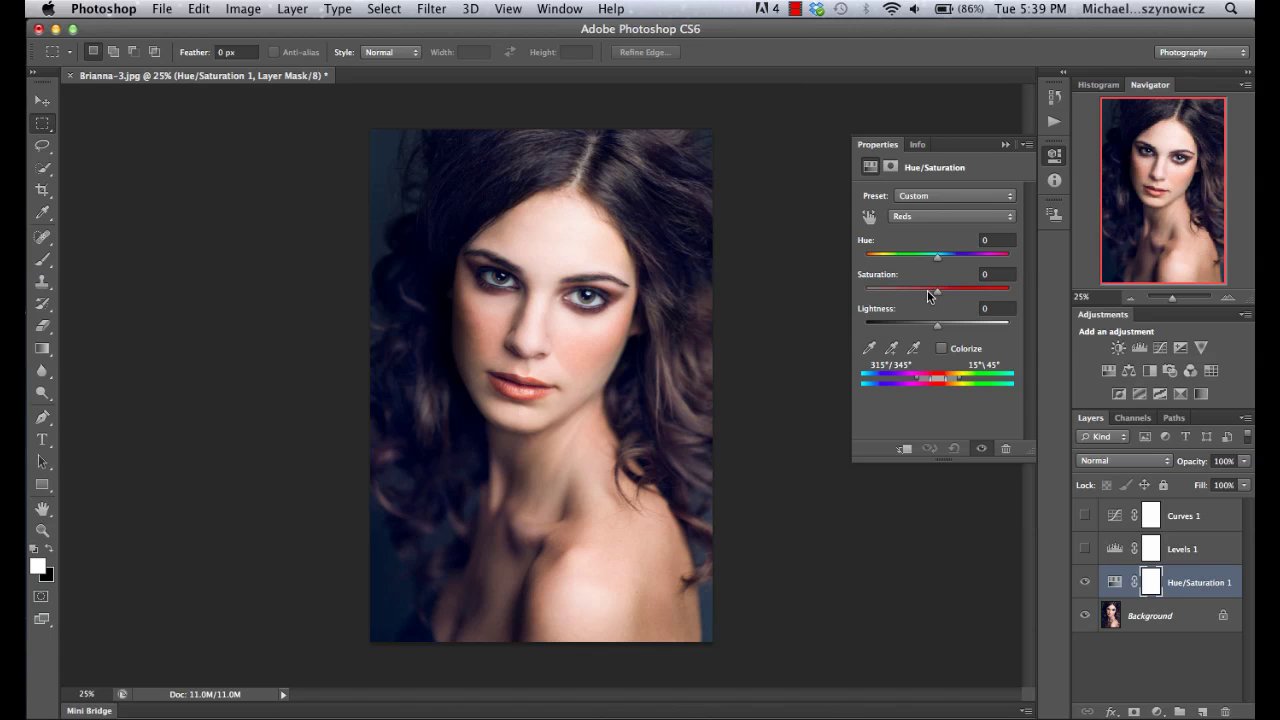
mouse_move(937, 293)
left_mouse_down()
mouse_move(919, 296)
mouse_move(937, 291)
left_mouse_up()
left_click_drag(938, 333, 942, 333)
Step: Hide the Hue/Saturation 1 layer and add a Gradient Map adjustment layer directly above the Background
left_click(1006, 146)
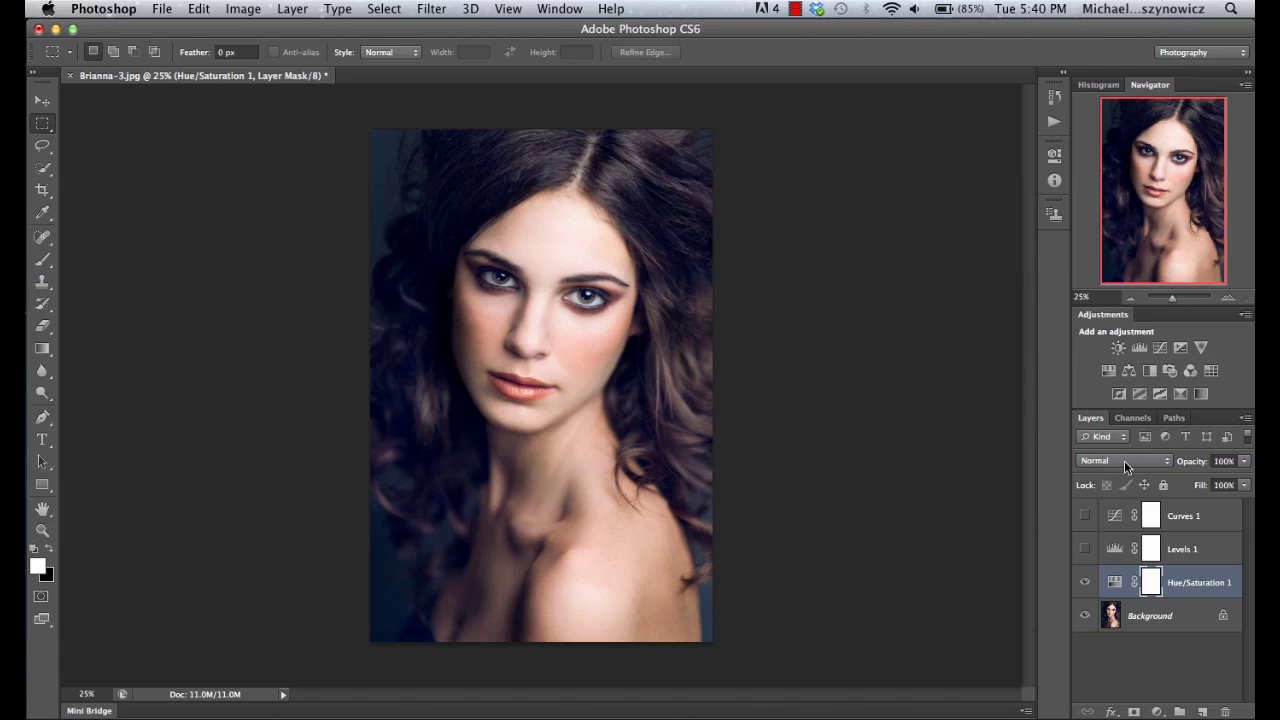
left_click(1085, 582)
left_click(1150, 616)
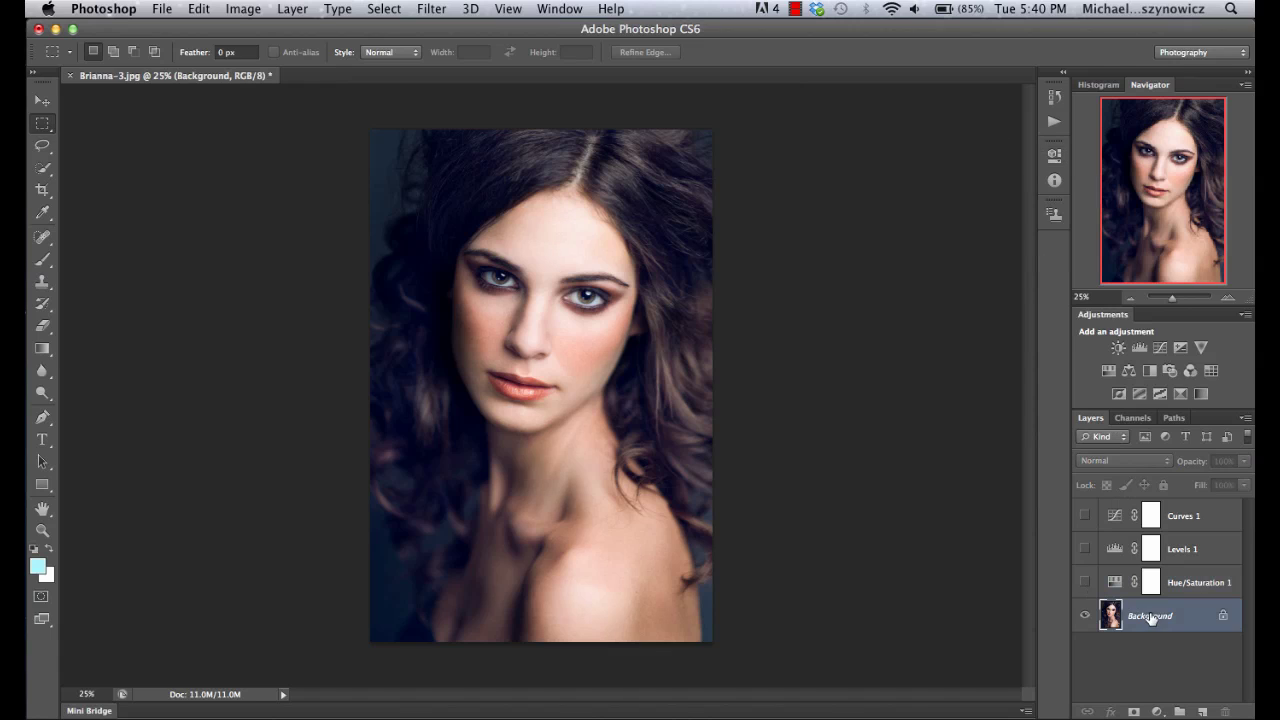
left_click(1157, 711)
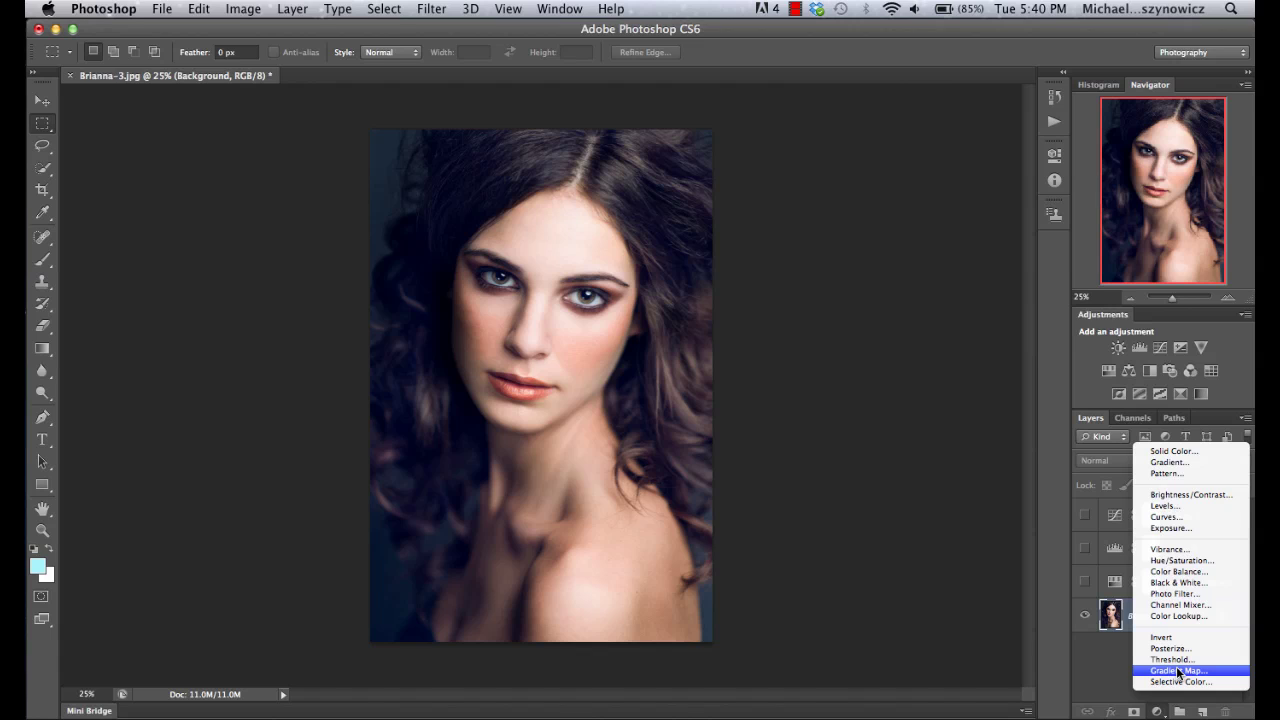
left_click(1178, 672)
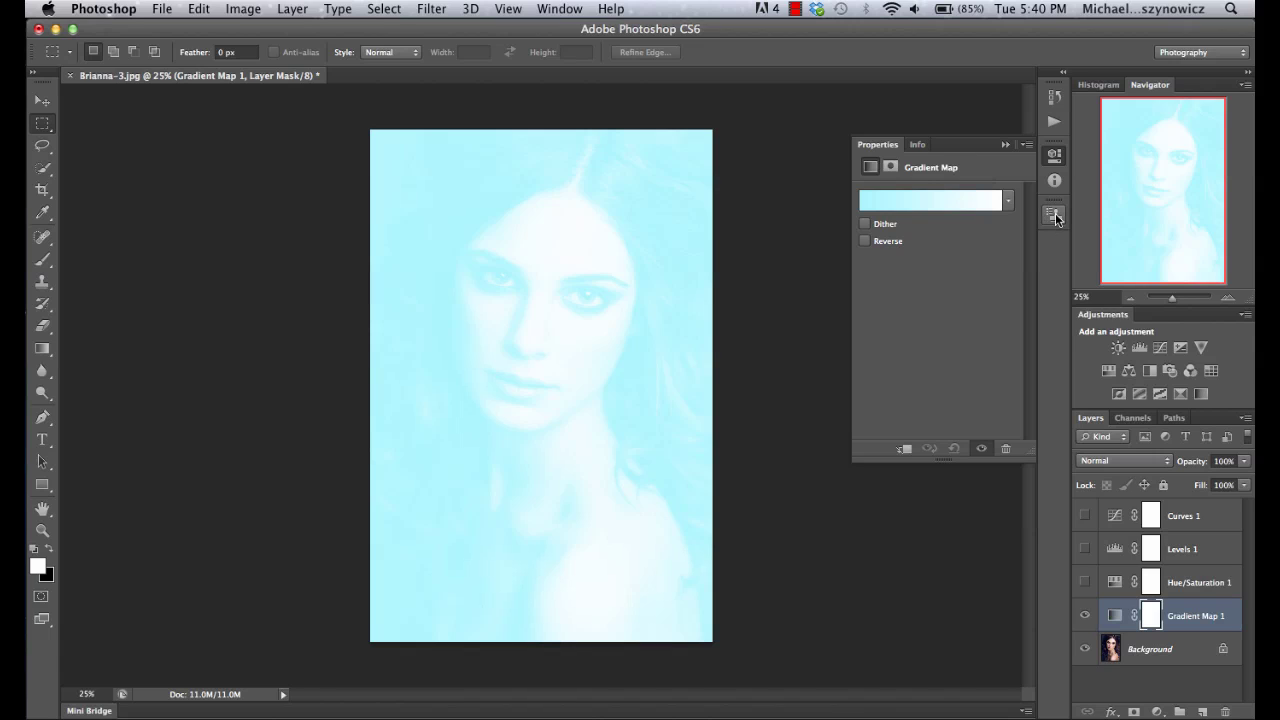
Step: Apply the Violet, Orange gradient preset to the Gradient Map adjustment
left_click(1008, 203)
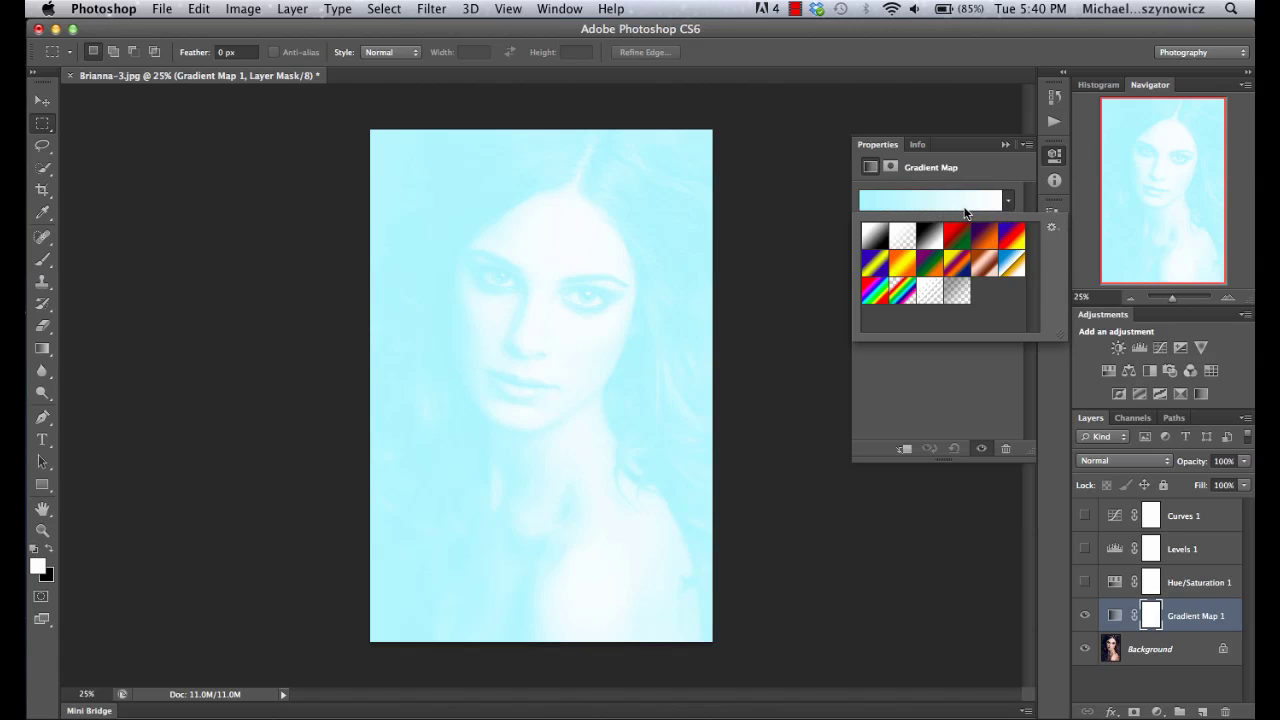
left_click(982, 238)
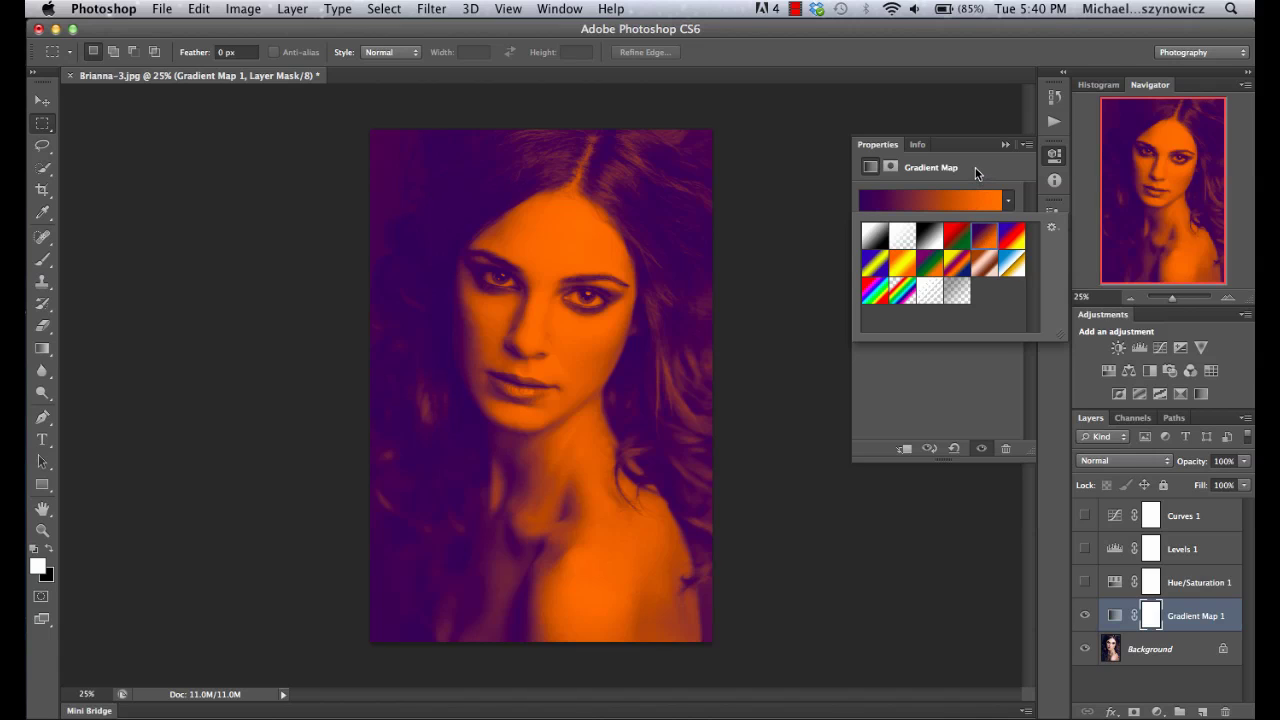
left_click(975, 167)
Step: Recolour the gradient map's violet stop at location 0% to the dark blue 03186e and accept the edited gradient
left_click(861, 203)
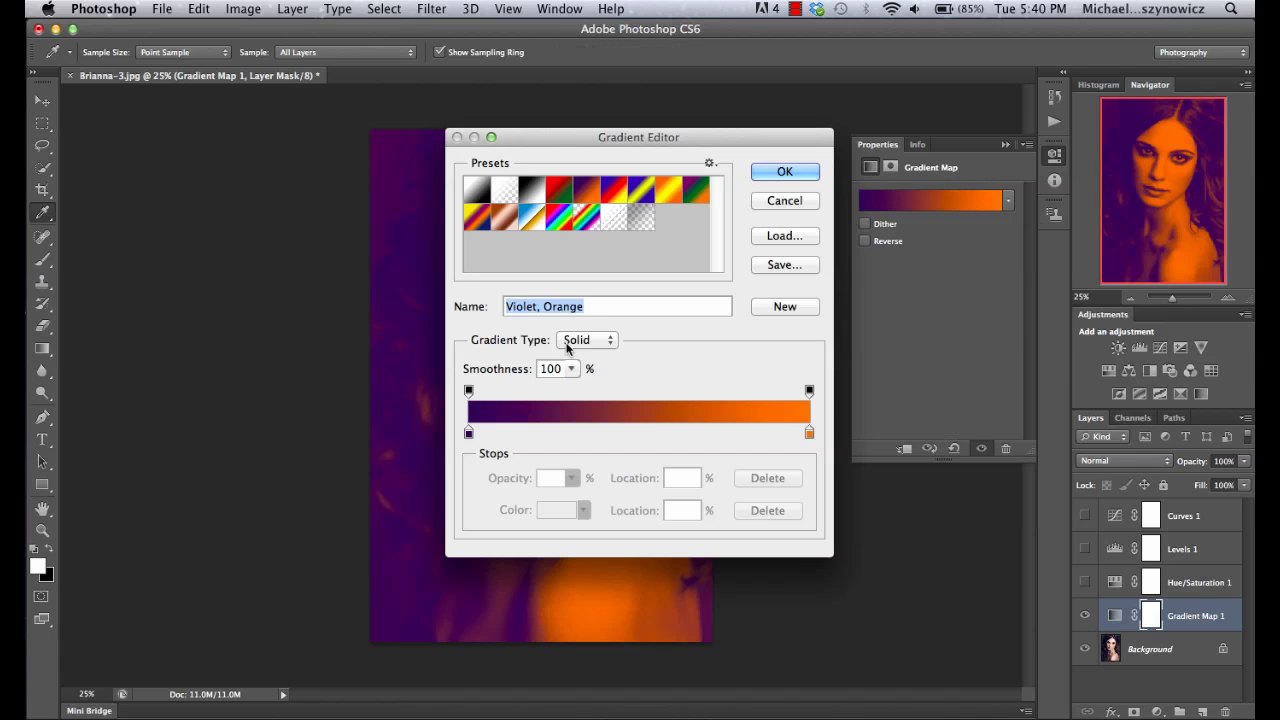
left_click(469, 433)
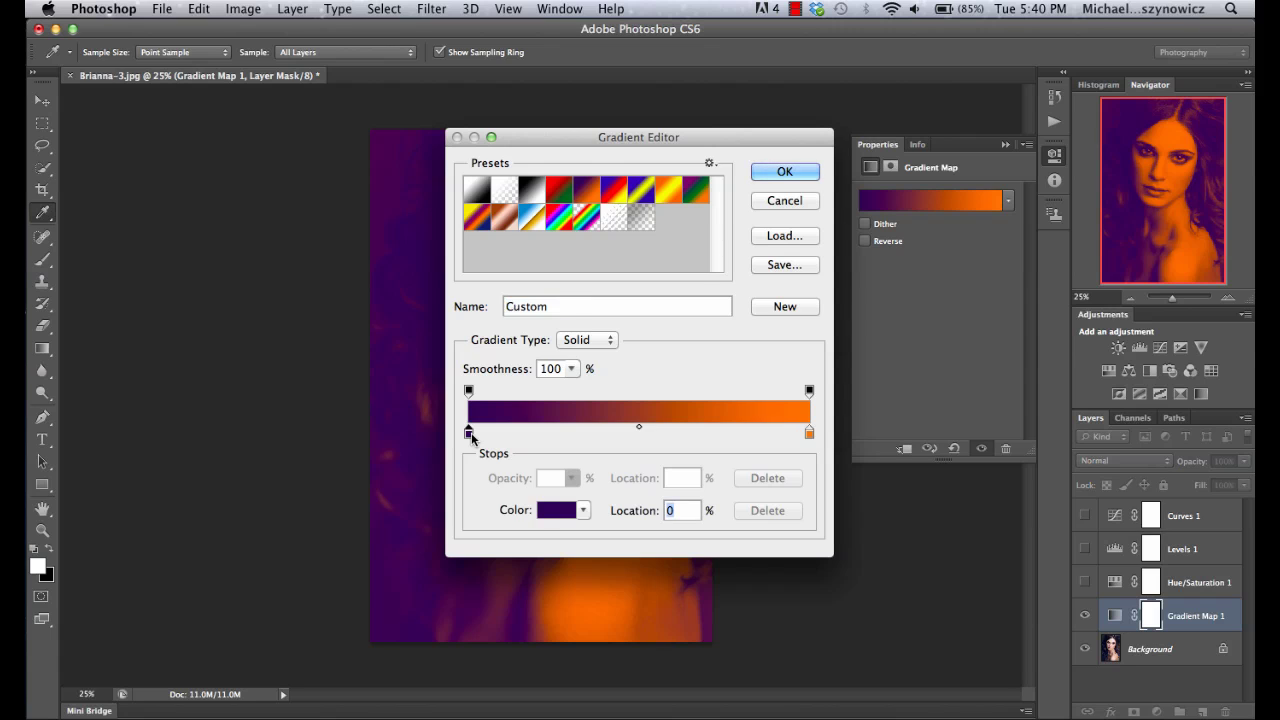
double_click(469, 433)
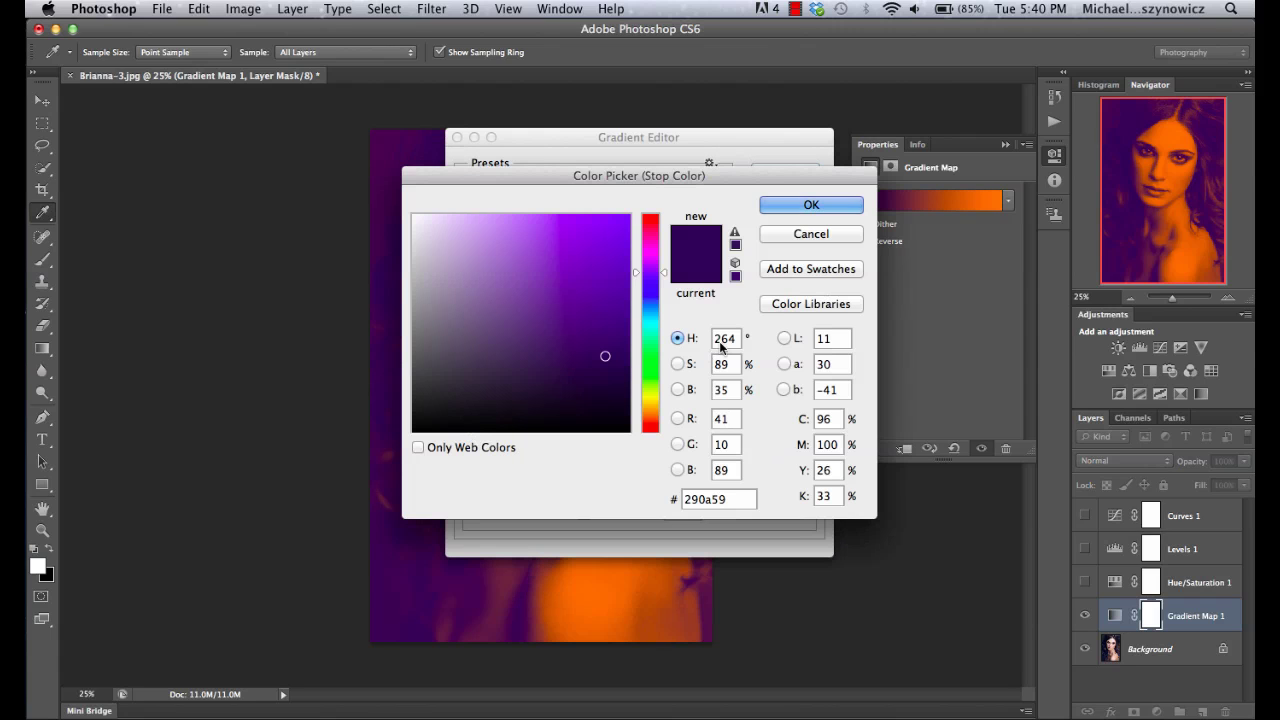
left_click(656, 293)
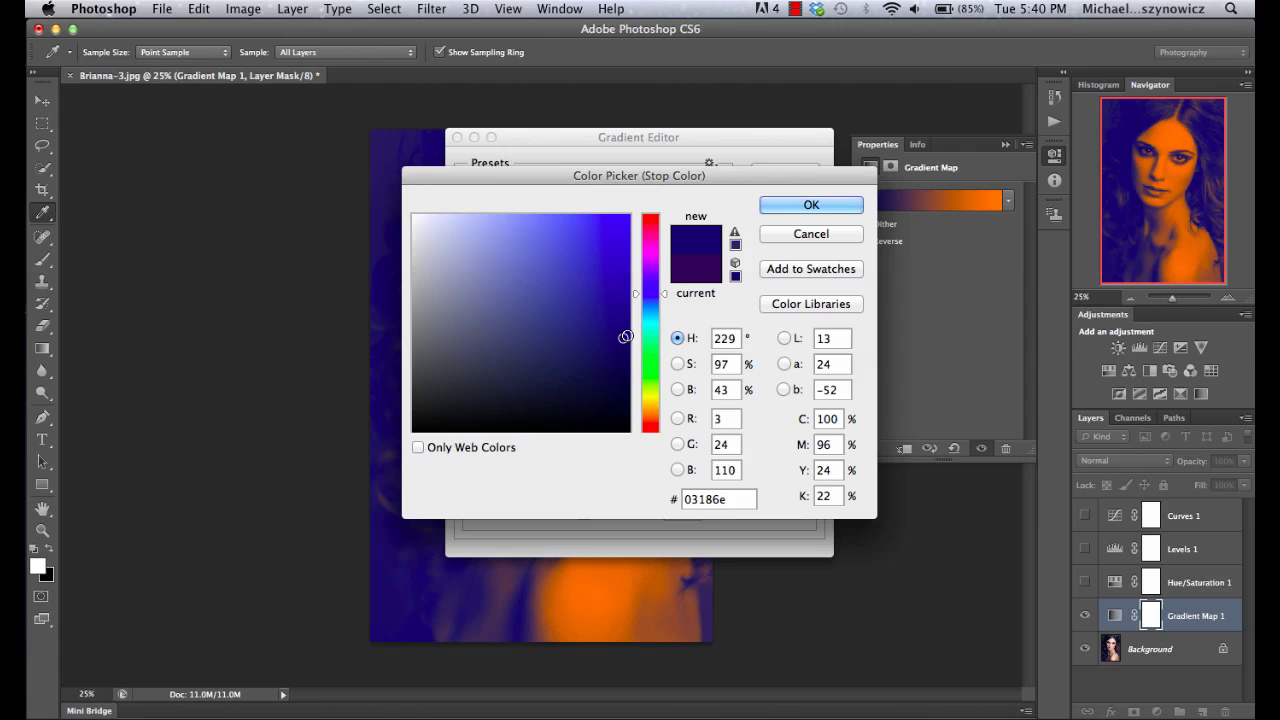
left_click(816, 206)
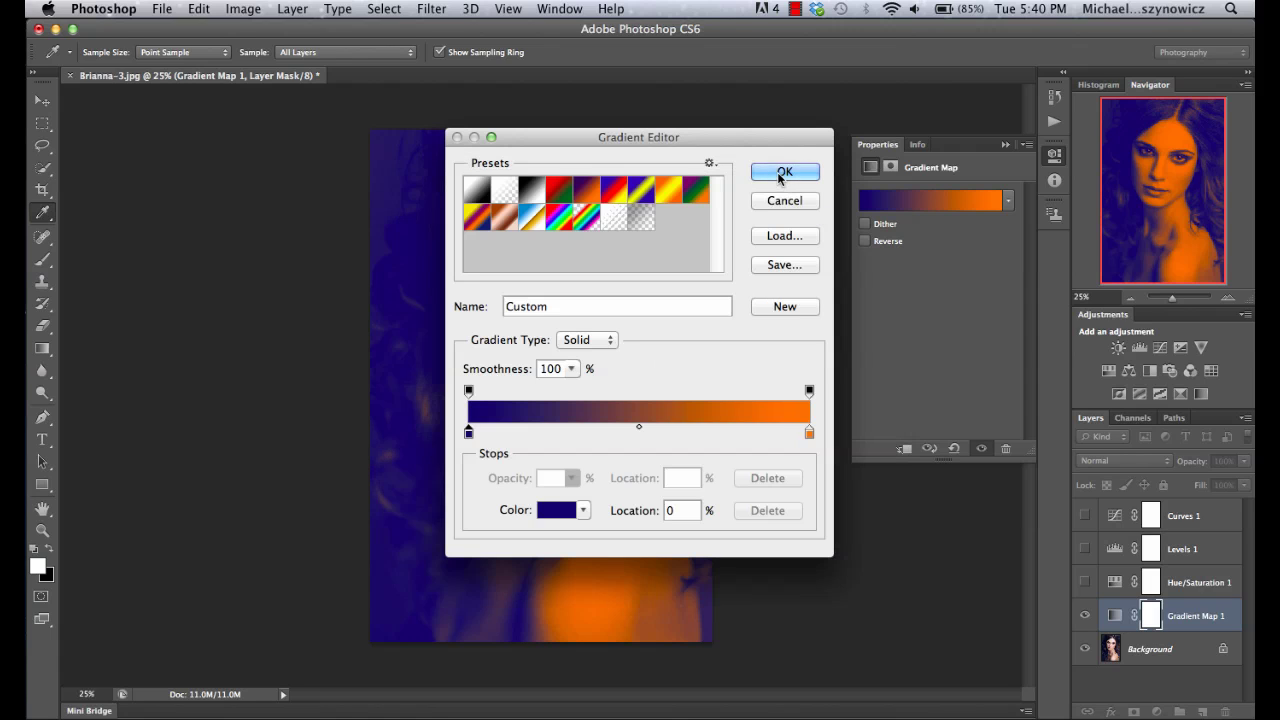
left_click(785, 172)
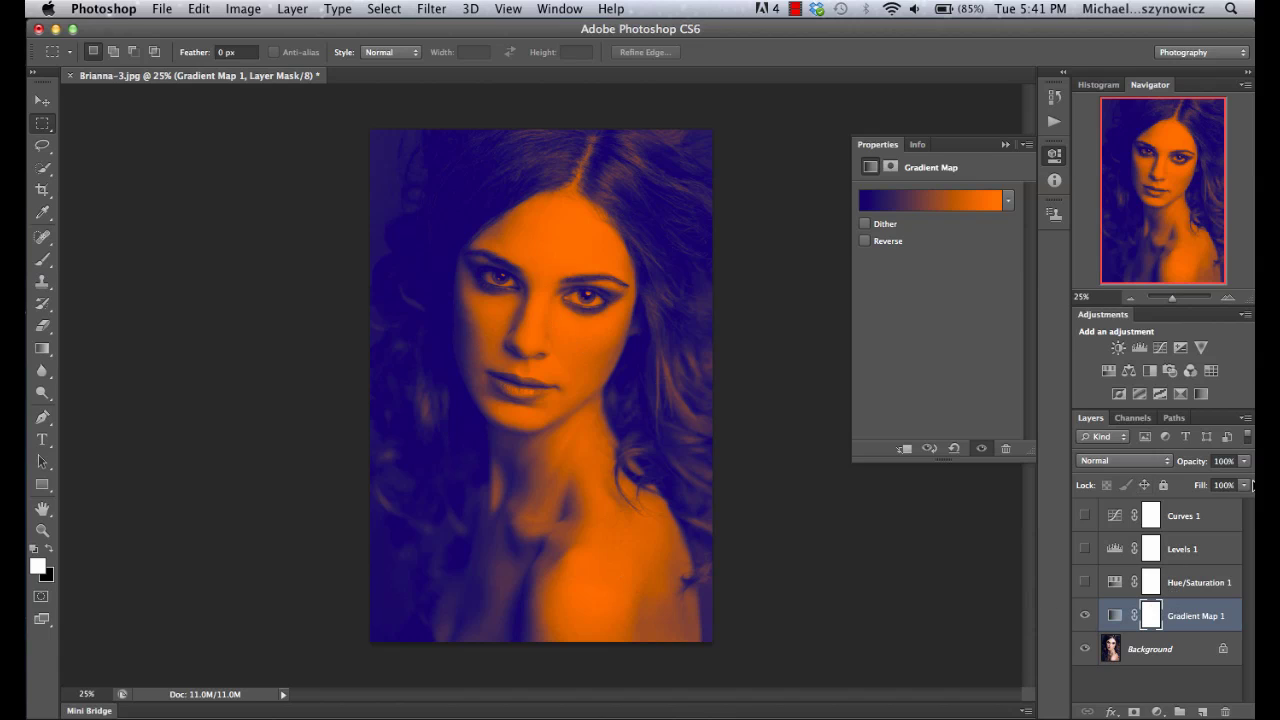
Step: Set the blend mode of the Gradient Map 1 layer to Color
left_click(1142, 462)
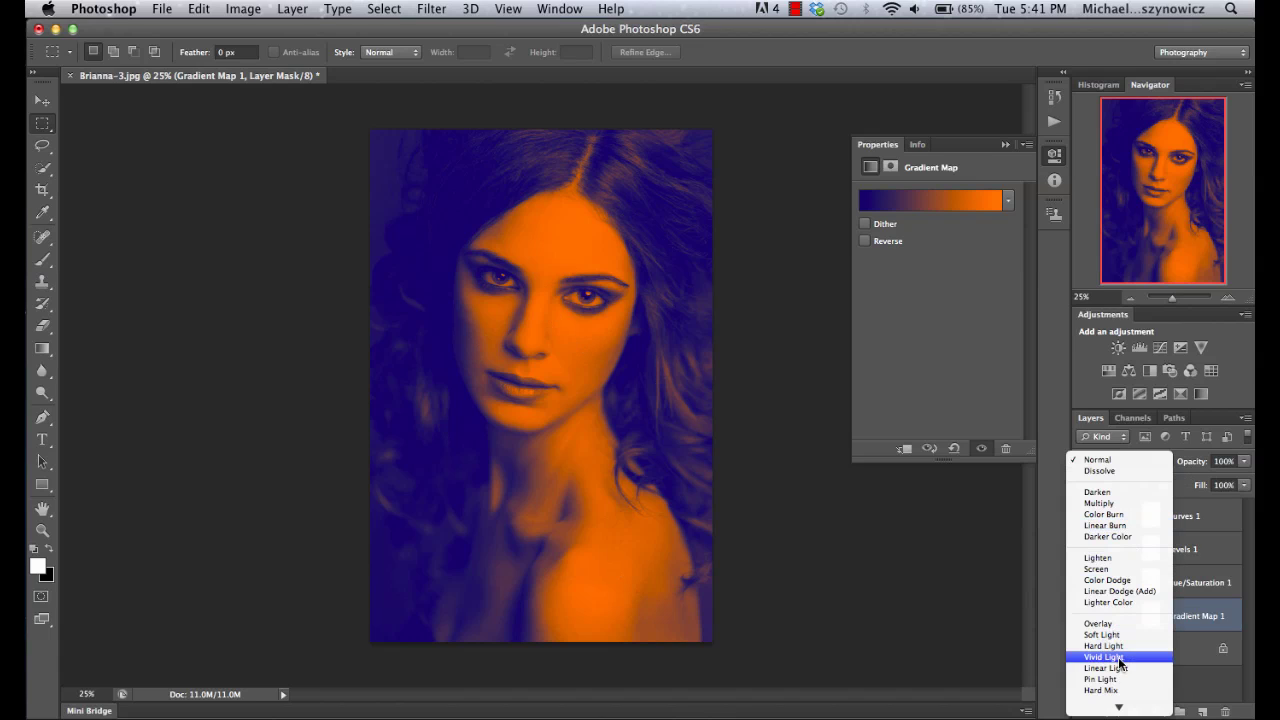
mouse_move(1119, 708)
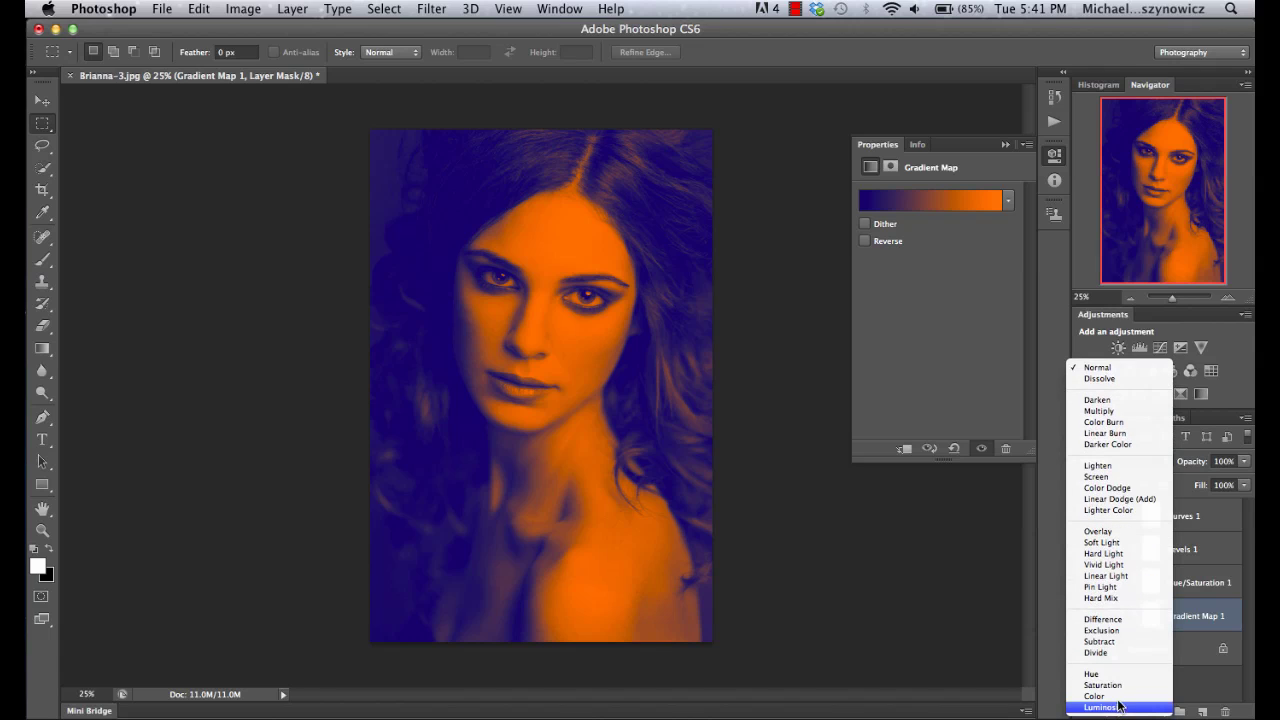
left_click(1102, 699)
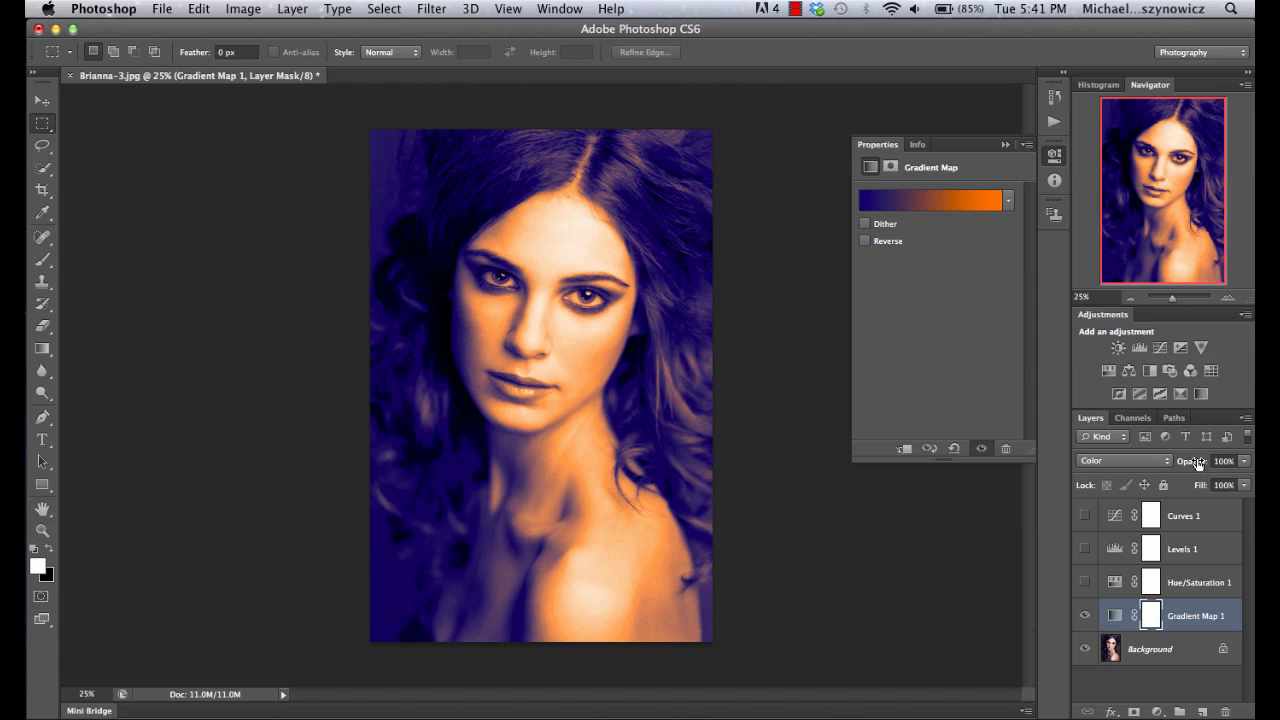
Step: Lower the Gradient Map 1 layer's opacity to 11% and compare the portrait with the layer hidden and shown
left_click_drag(1197, 461, 1128, 472)
left_click_drag(1201, 466, 1193, 468)
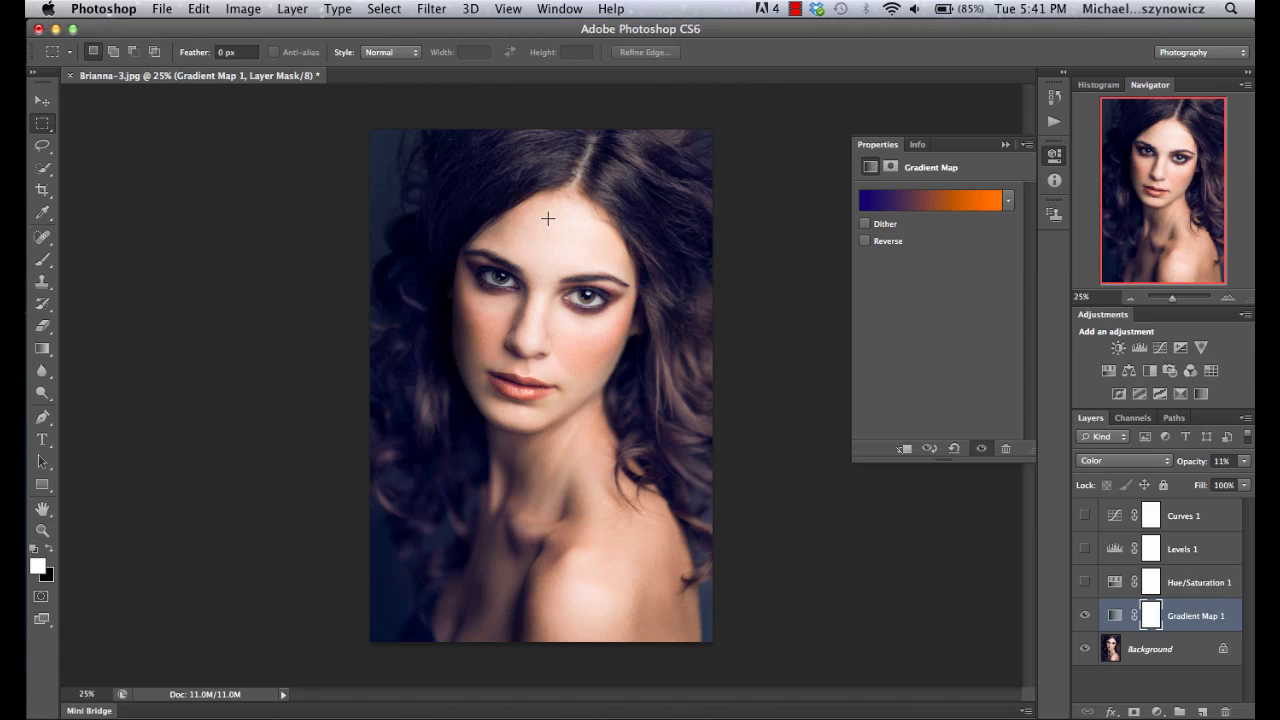
left_click(1084, 618)
left_click(1084, 618)
left_click(1084, 618)
left_click(1084, 618)
left_click(1084, 618)
left_click(1084, 618)
Step: Set the Gradient Map 1 layer's blend mode to Soft Light, compare before and after, and raise its opacity to 21%
left_click(1131, 462)
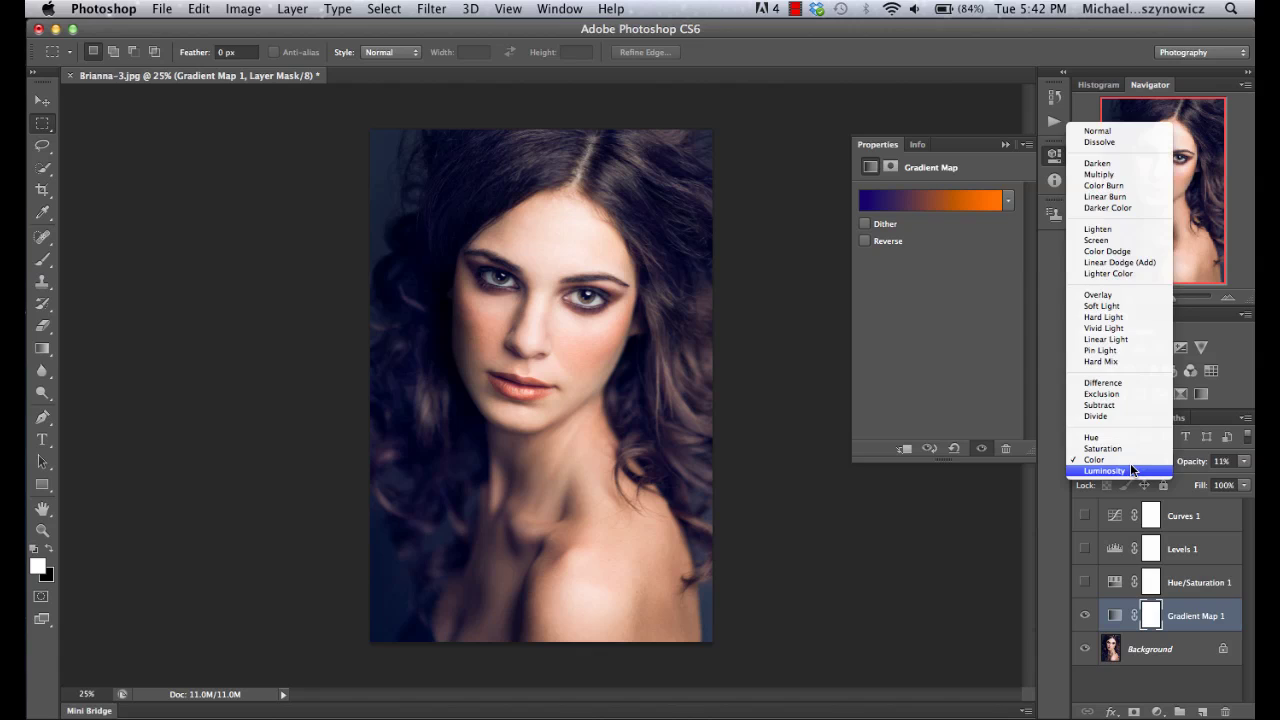
left_click(1102, 306)
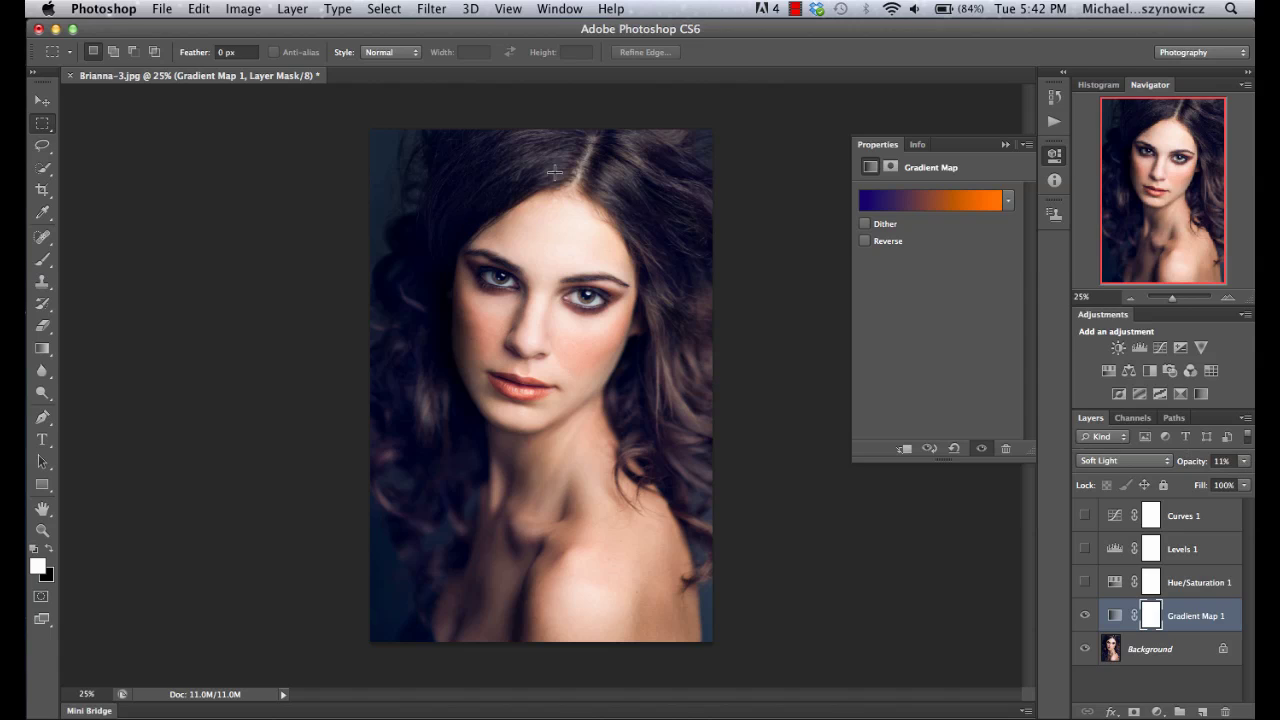
left_click(1087, 616)
left_click(1087, 616)
left_click_drag(1180, 465, 1191, 466)
Step: Change the Gradient Map 1 layer's blend mode to Hard Light and reduce its opacity slightly
left_click(1142, 461)
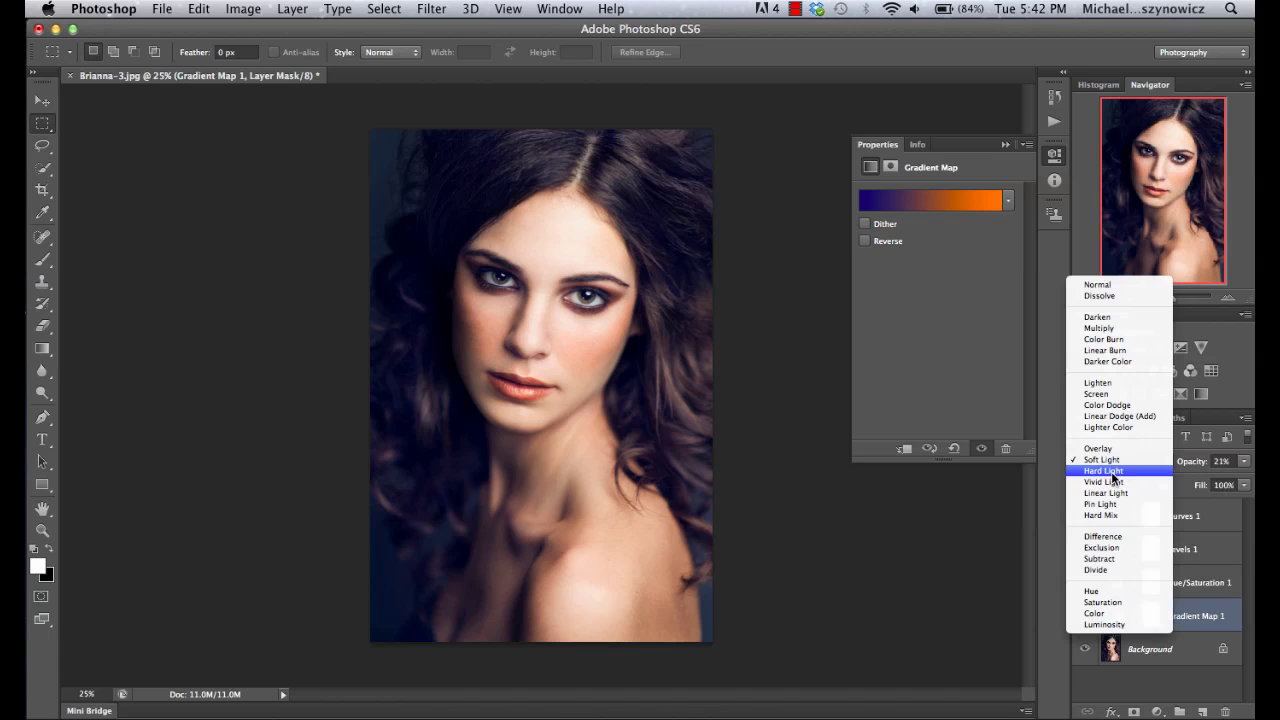
left_click(1112, 476)
key("shift+plus")
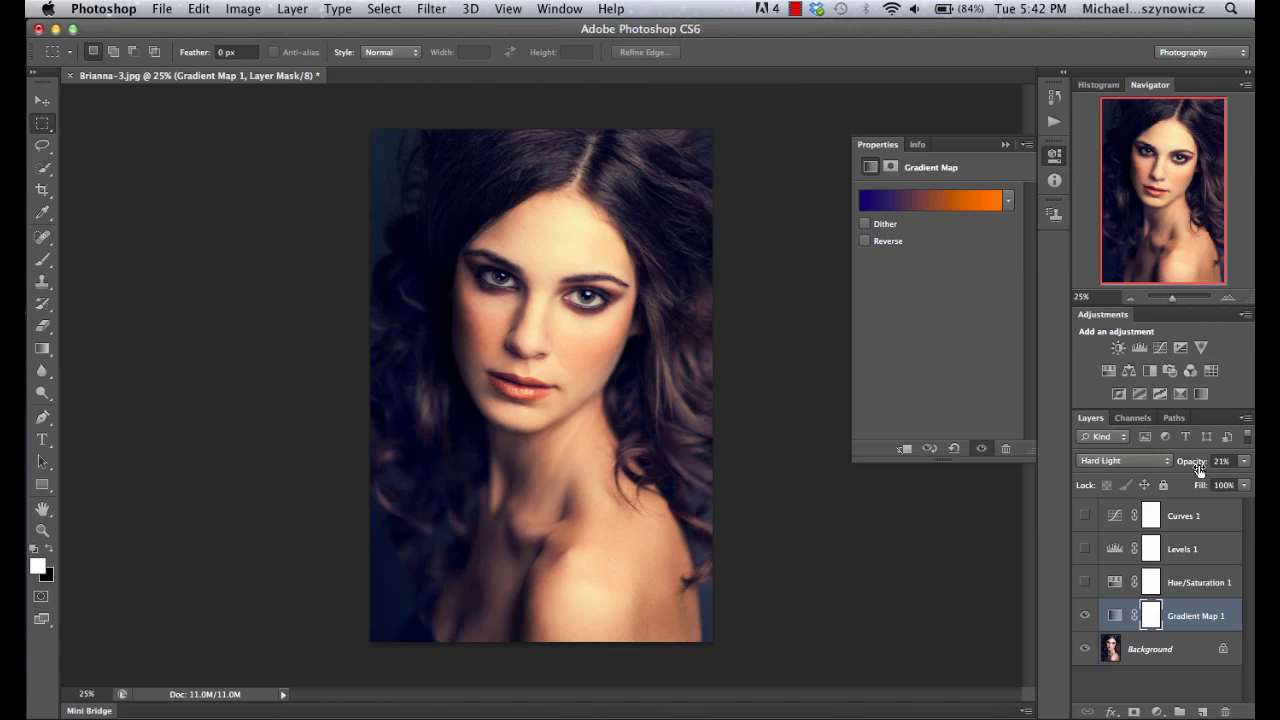
left_click_drag(1199, 470, 1189, 471)
Step: Hide the Gradient Map 1 layer and add a Selective Color adjustment layer directly above the Background
left_click(1086, 618)
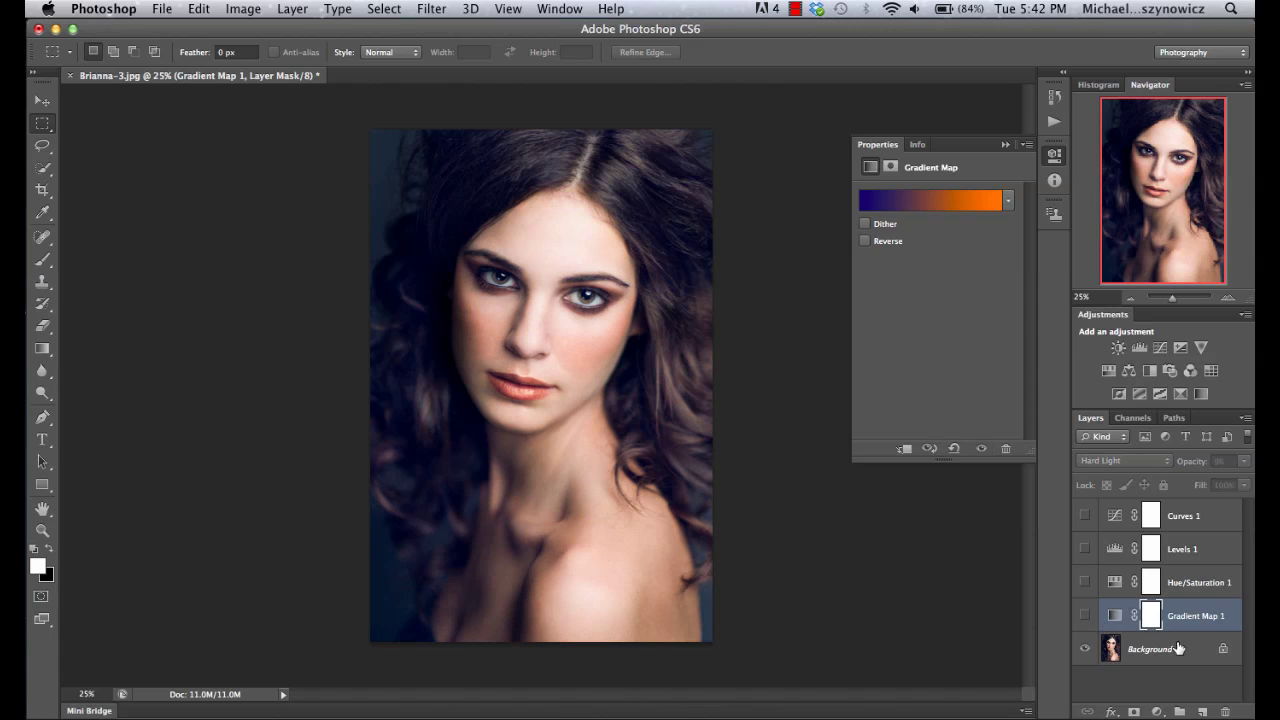
left_click(1177, 648)
left_click(1157, 711)
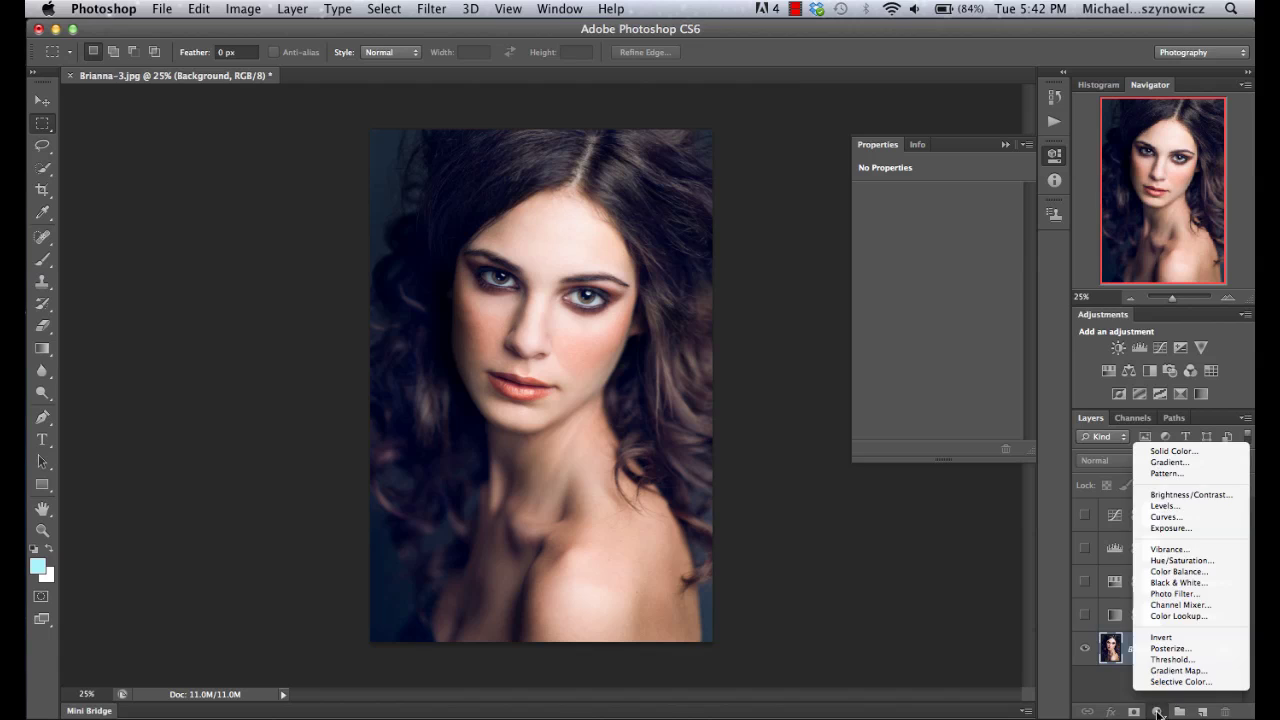
left_click(1179, 682)
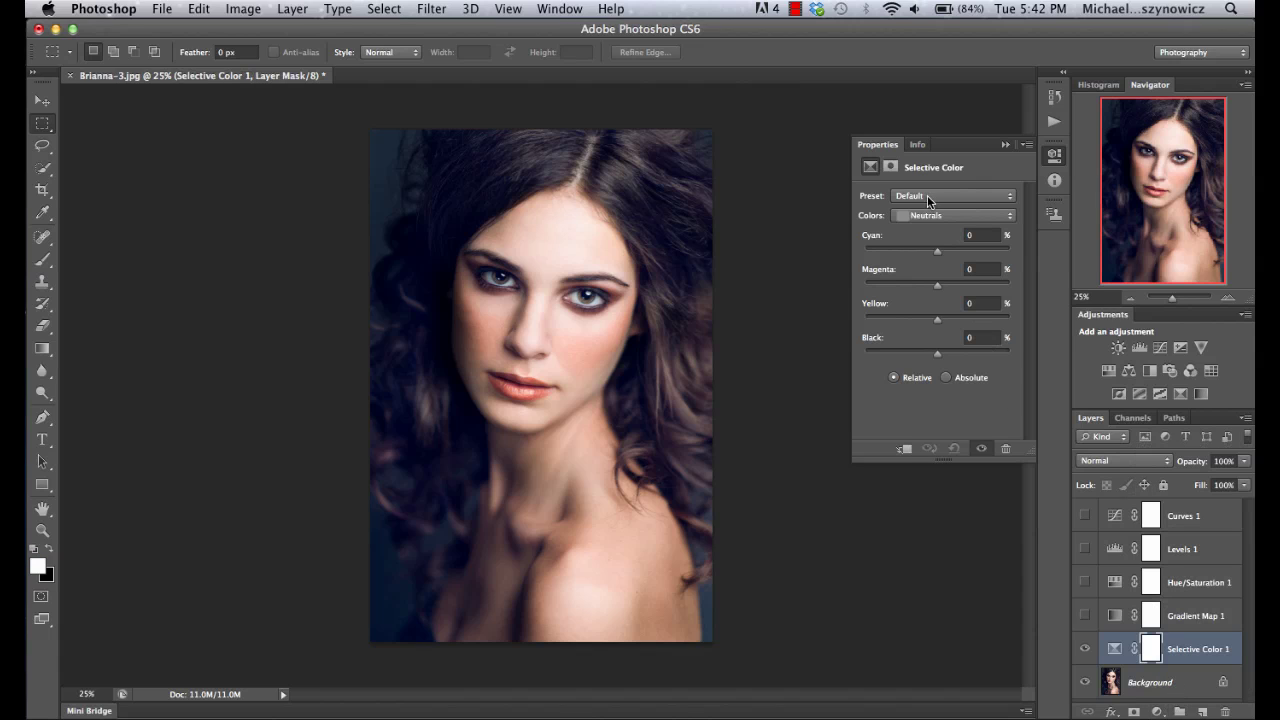
Step: Try reducing Yellow in the Blues range of the Selective Color adjustment, and return it to 0%
left_click(936, 217)
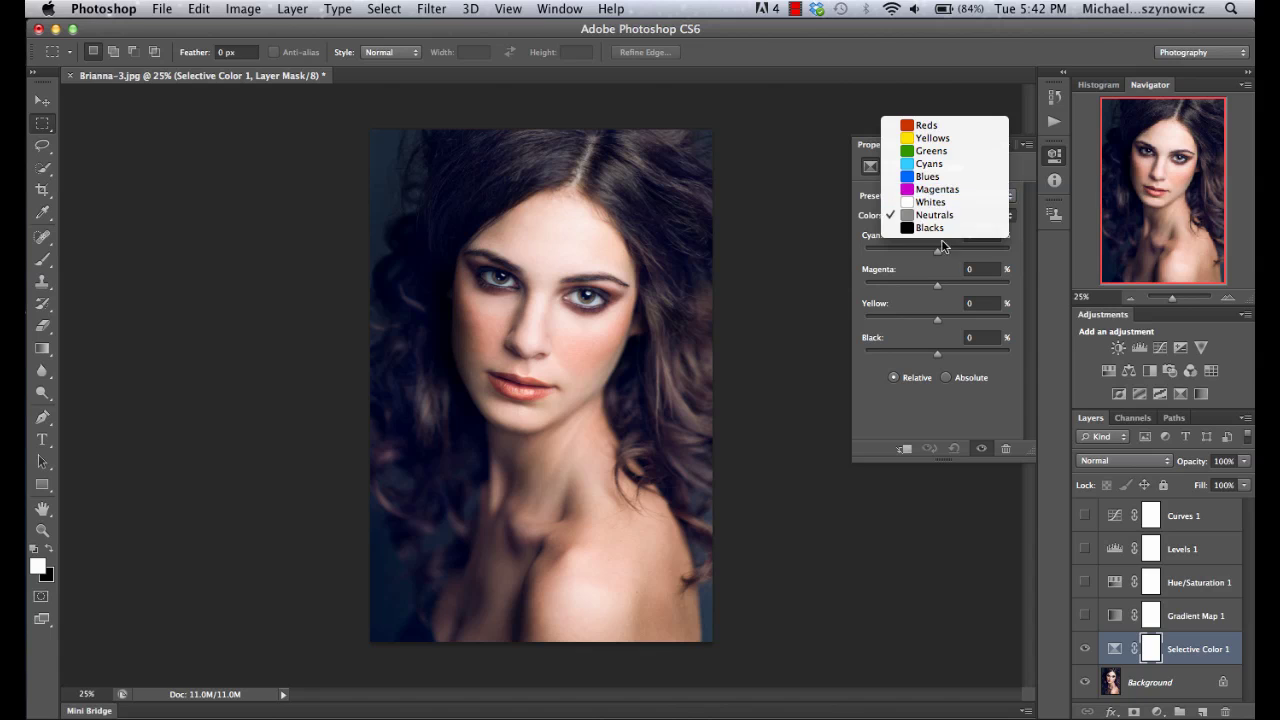
left_click(936, 178)
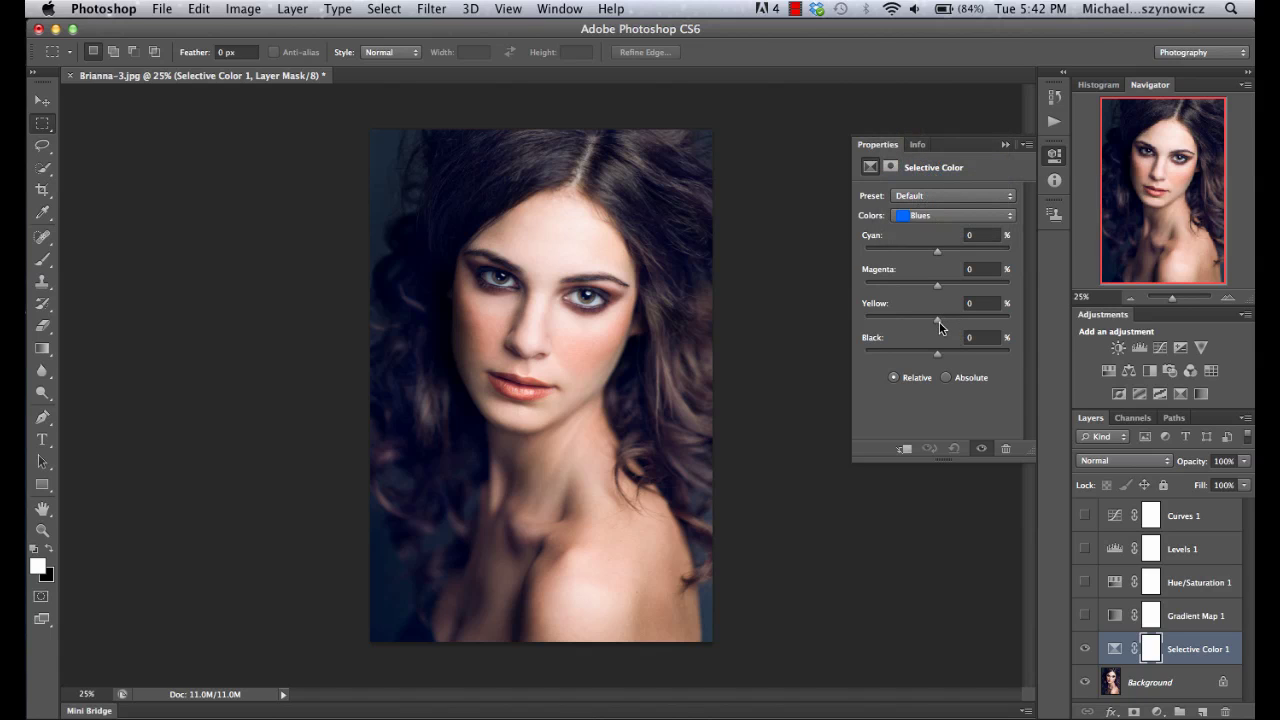
left_click_drag(938, 322, 896, 330)
left_click_drag(893, 321, 937, 325)
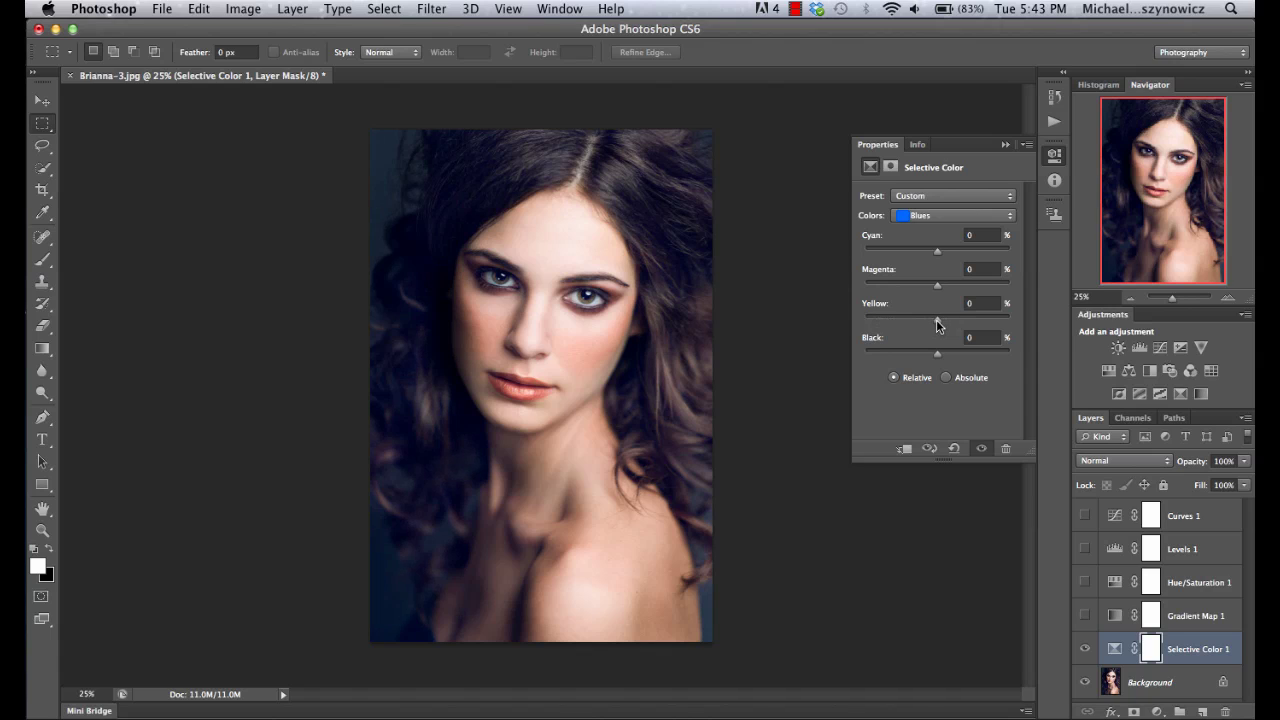
Step: Set Yellow to -14% in the Blacks range of the Selective Color adjustment
left_click(943, 214)
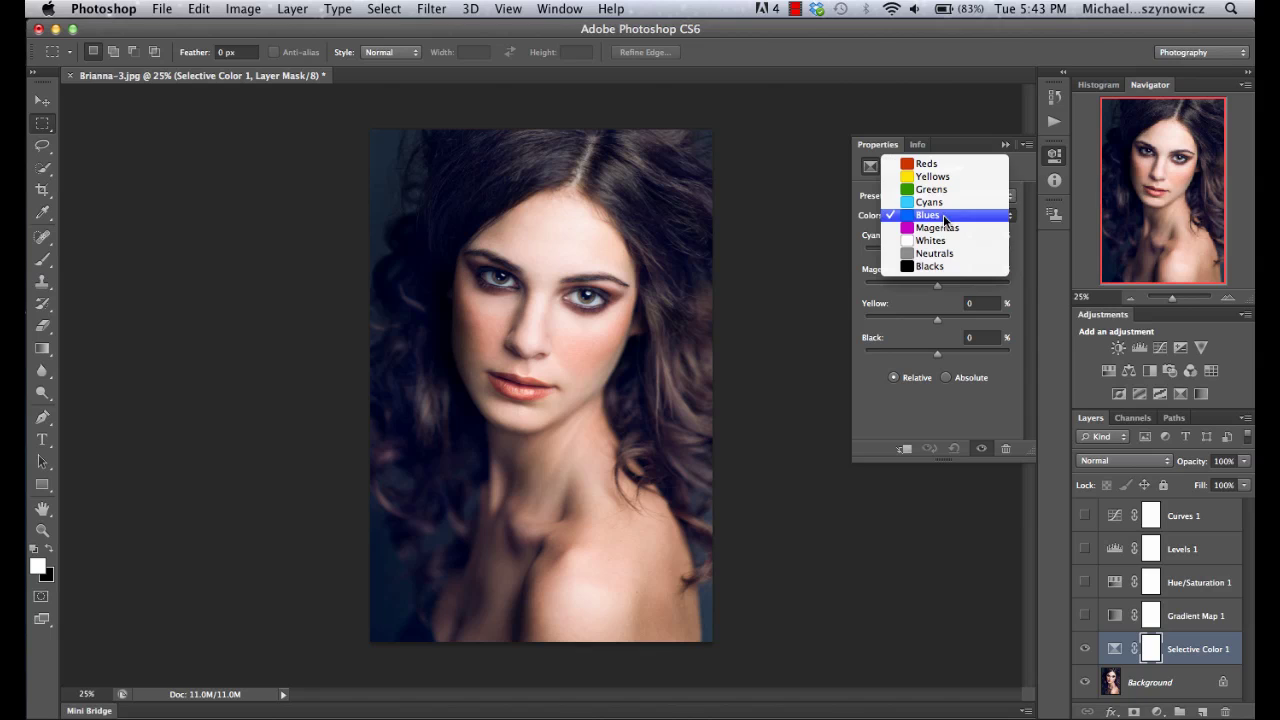
left_click(923, 272)
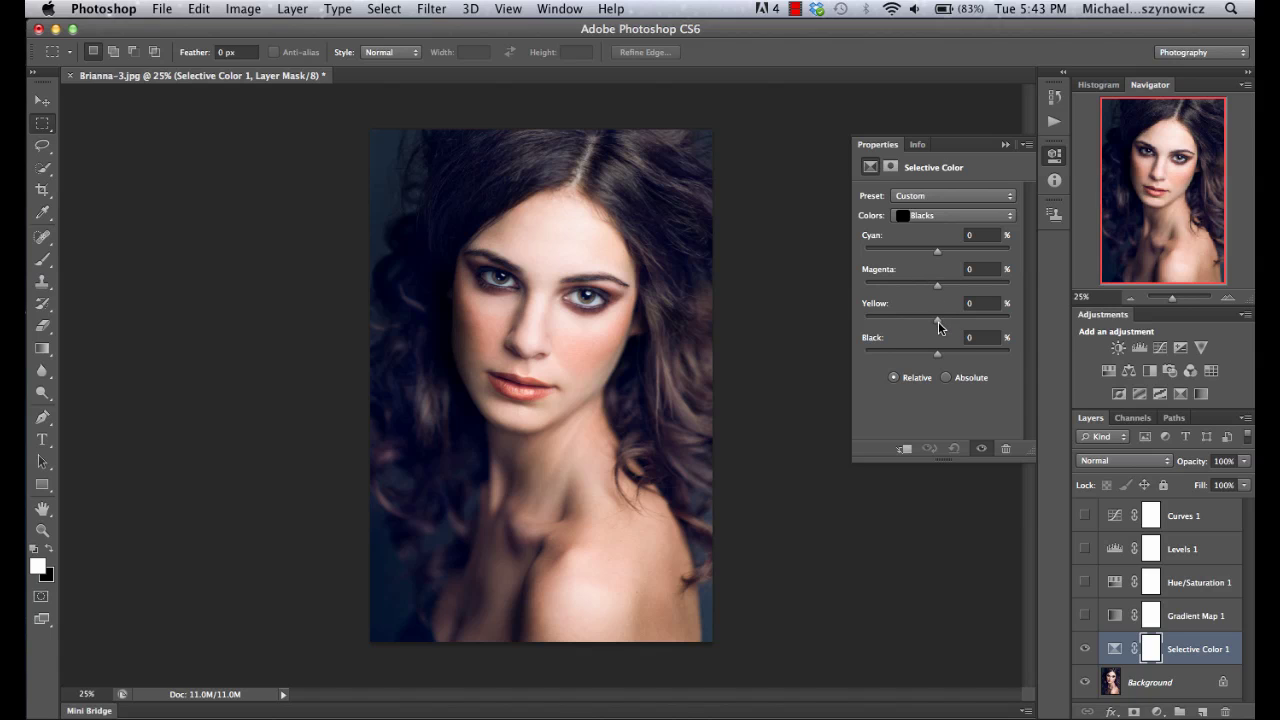
left_click_drag(938, 325, 927, 328)
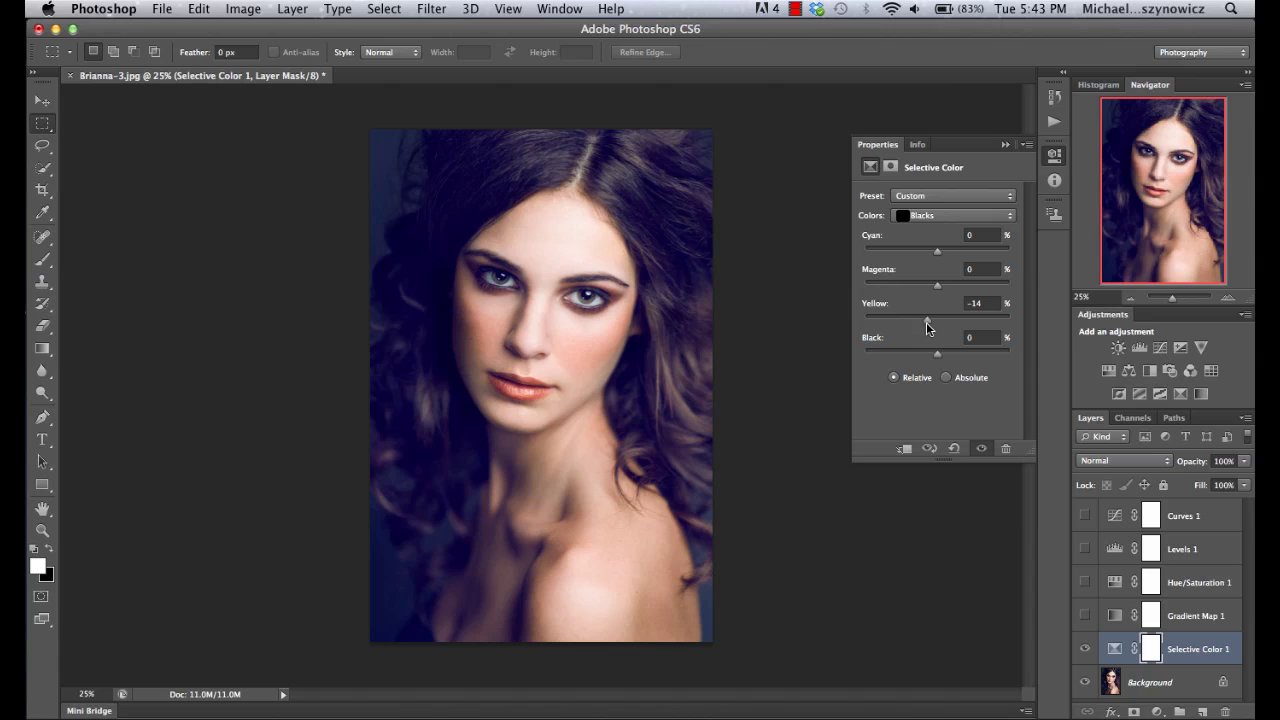
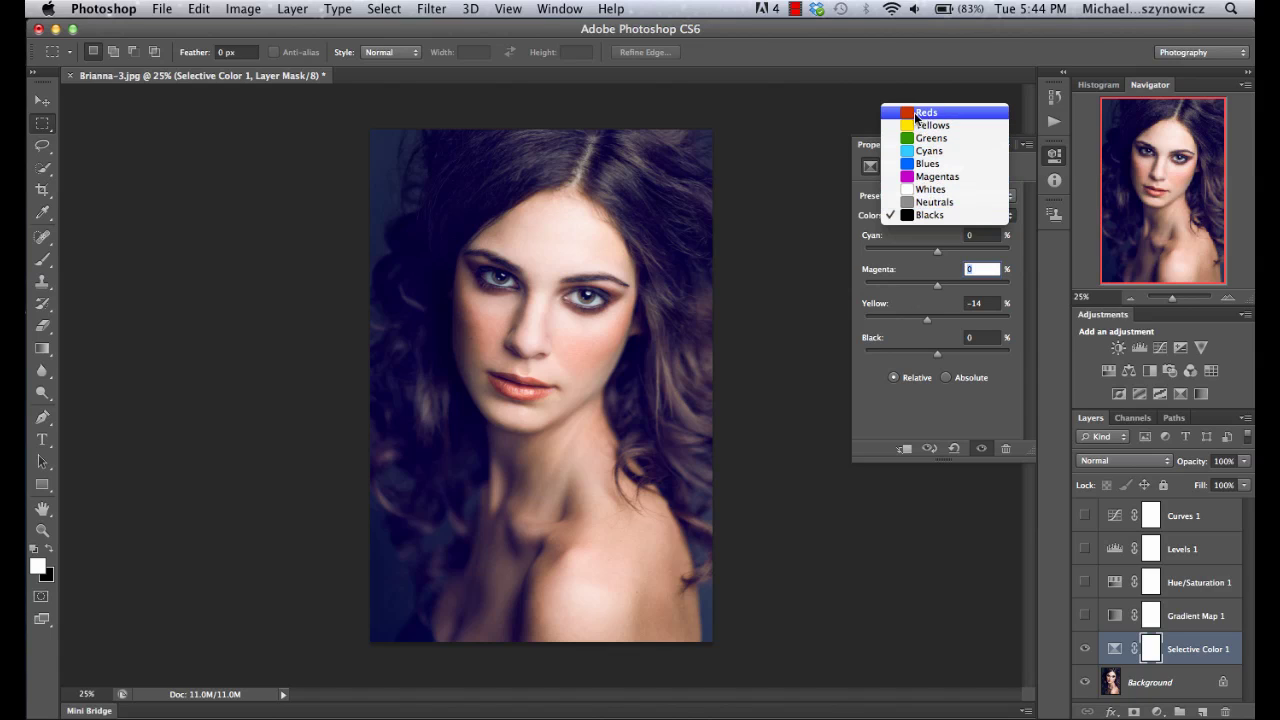
Step: Try reducing Black in the Reds range of the Selective Color adjustment, and reset it to 0%
left_click(925, 112)
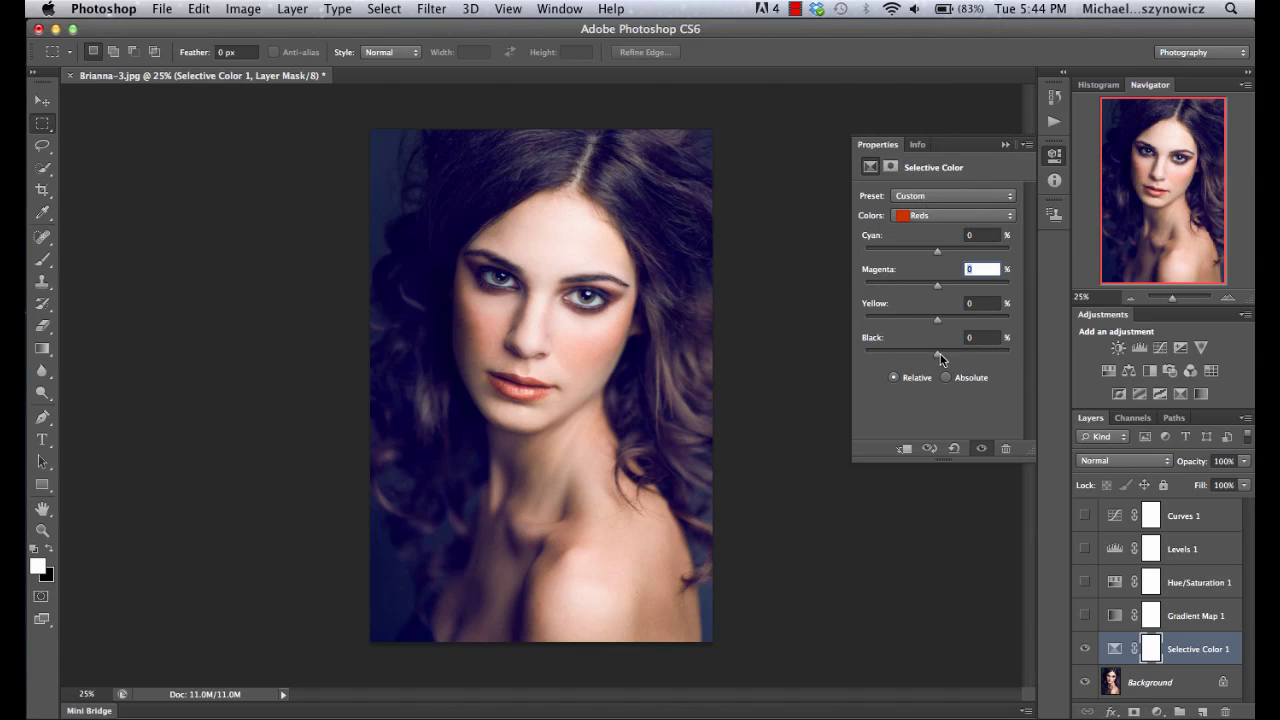
mouse_move(938, 361)
left_mouse_down()
mouse_move(903, 361)
mouse_move(928, 361)
left_mouse_up()
left_click_drag(922, 354, 921, 358)
left_click(872, 345)
type("0")
key("Return")
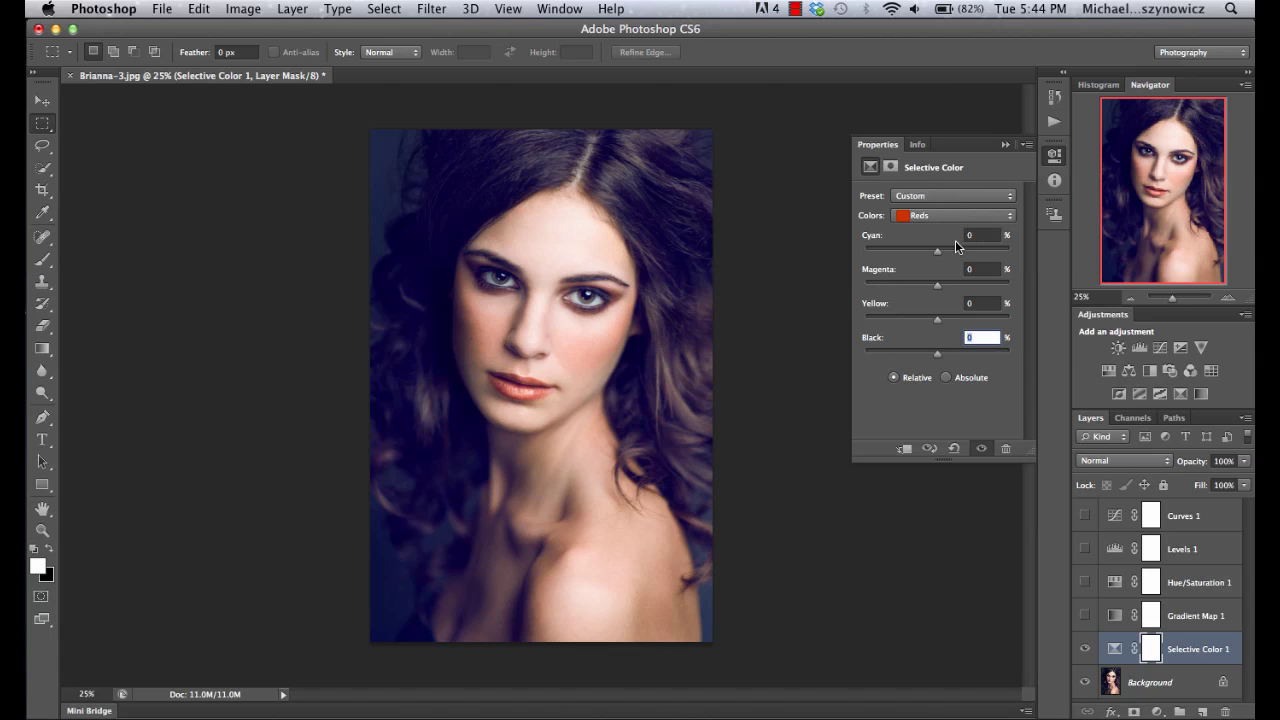
Step: Try out Yellow, Cyan at -56% and Black in the Reds range, resetting each of them to 0%
mouse_move(937, 321)
left_mouse_down()
mouse_move(918, 319)
mouse_move(972, 326)
mouse_move(889, 341)
mouse_move(935, 338)
left_mouse_up()
left_click_drag(869, 311, 873, 311)
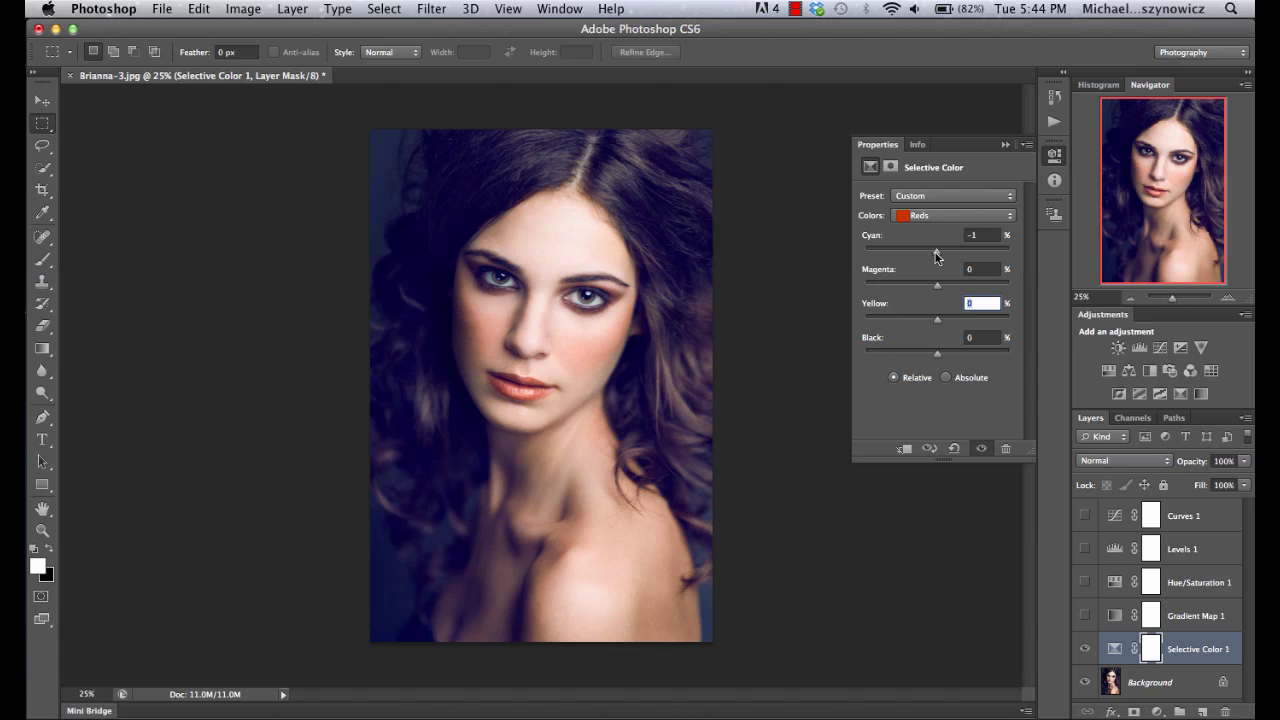
left_click_drag(938, 251, 895, 259)
mouse_move(948, 360)
left_mouse_down()
mouse_move(922, 362)
mouse_move(937, 358)
left_mouse_up()
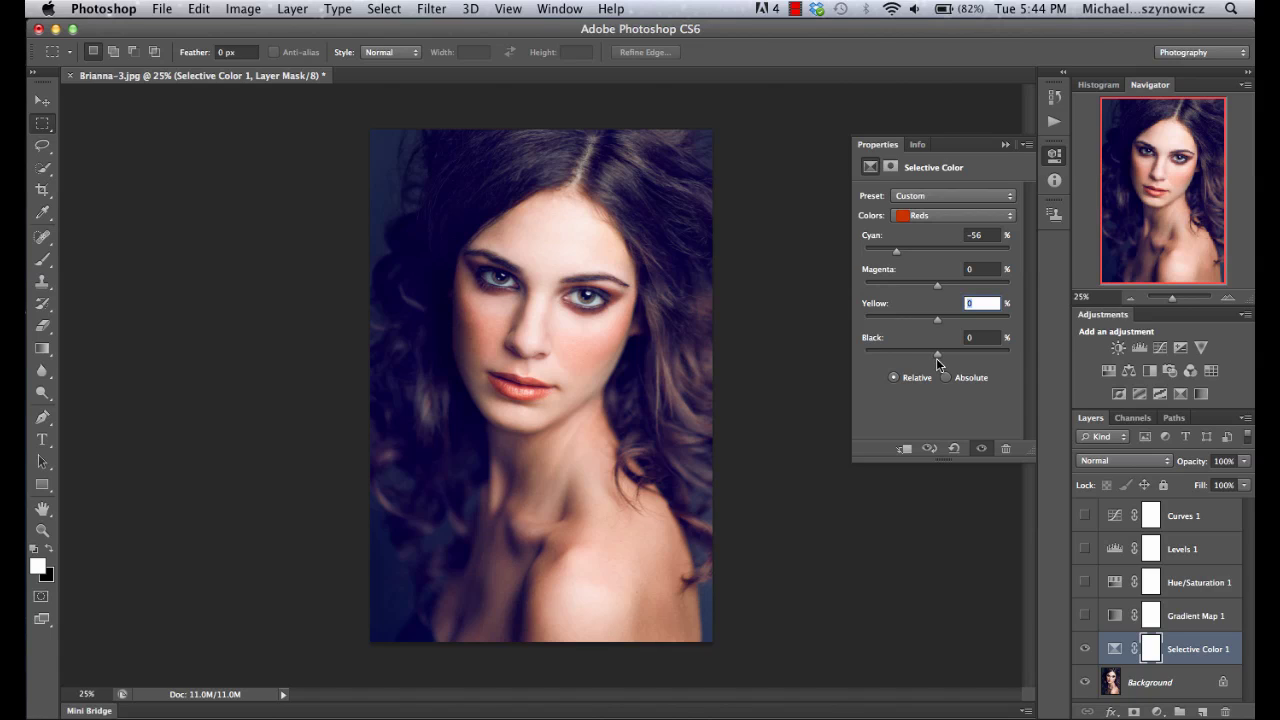
left_click(866, 237)
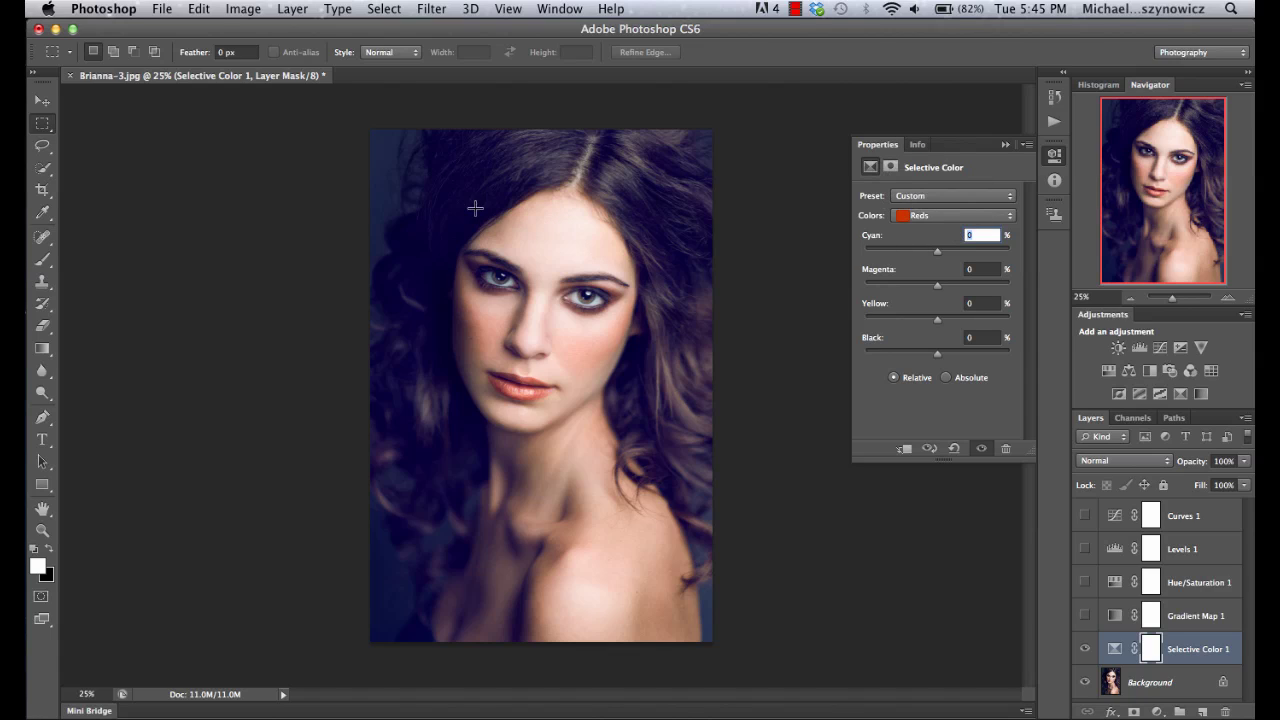
Step: Collapse the adjustment properties, hide the Selective Color 1 layer and add a new empty layer directly above the Background
left_click(1006, 146)
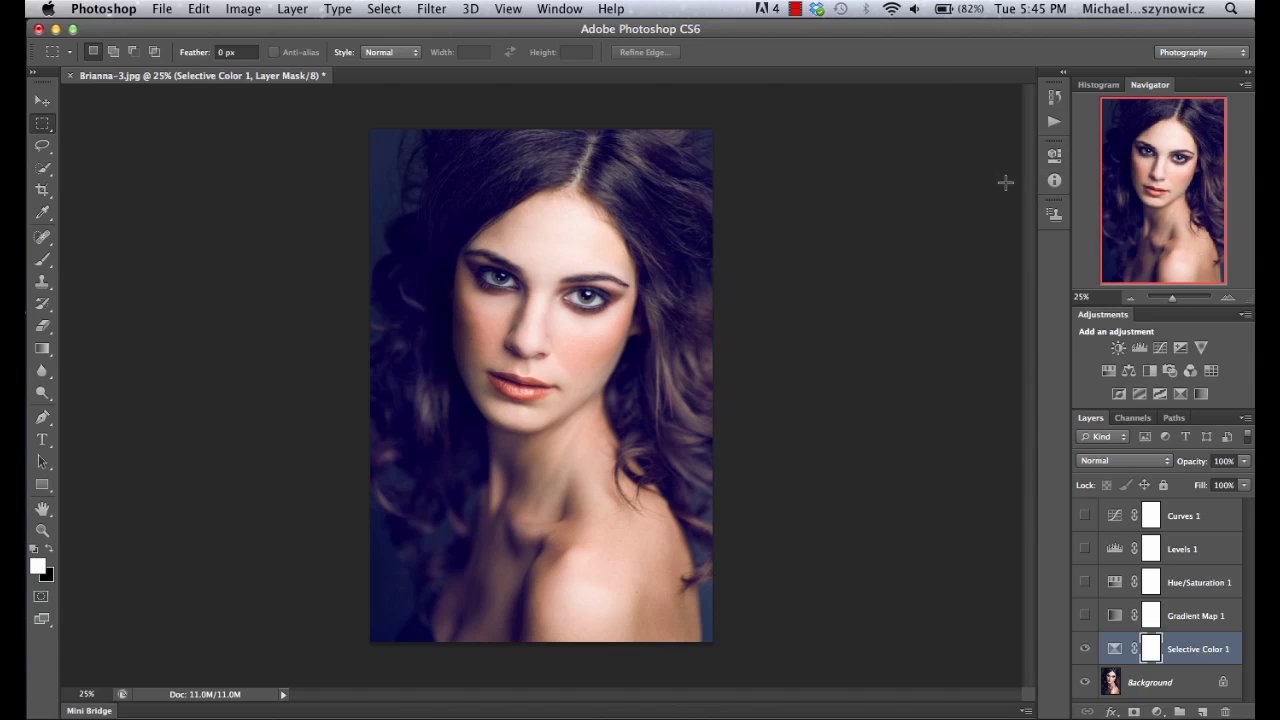
left_click(1084, 649)
left_click(1162, 684)
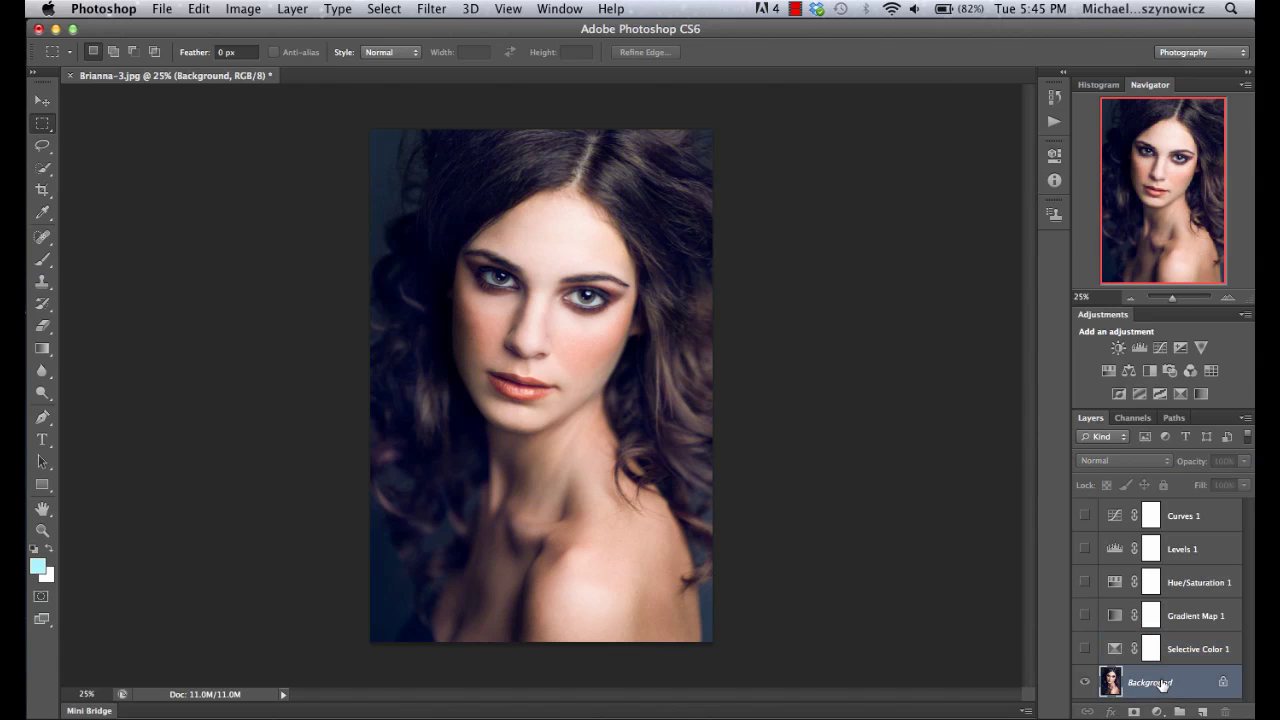
left_click(1203, 712)
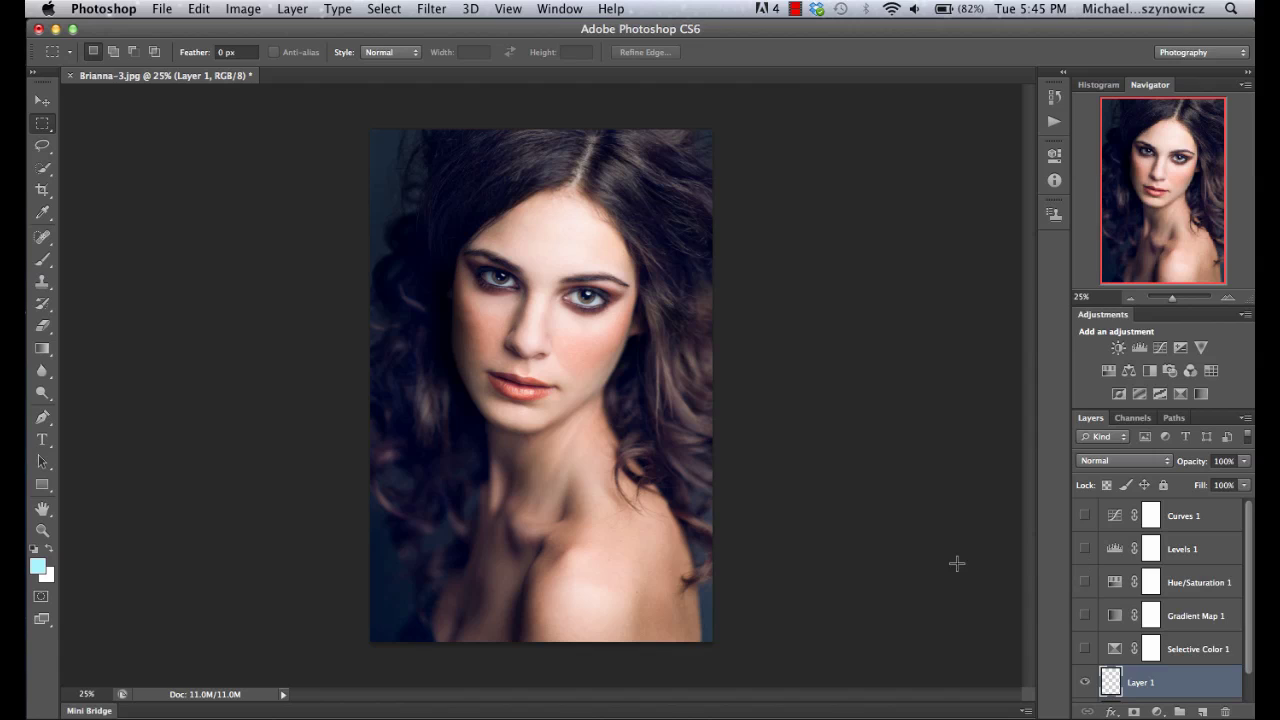
scroll(1150, 598, "down", 2)
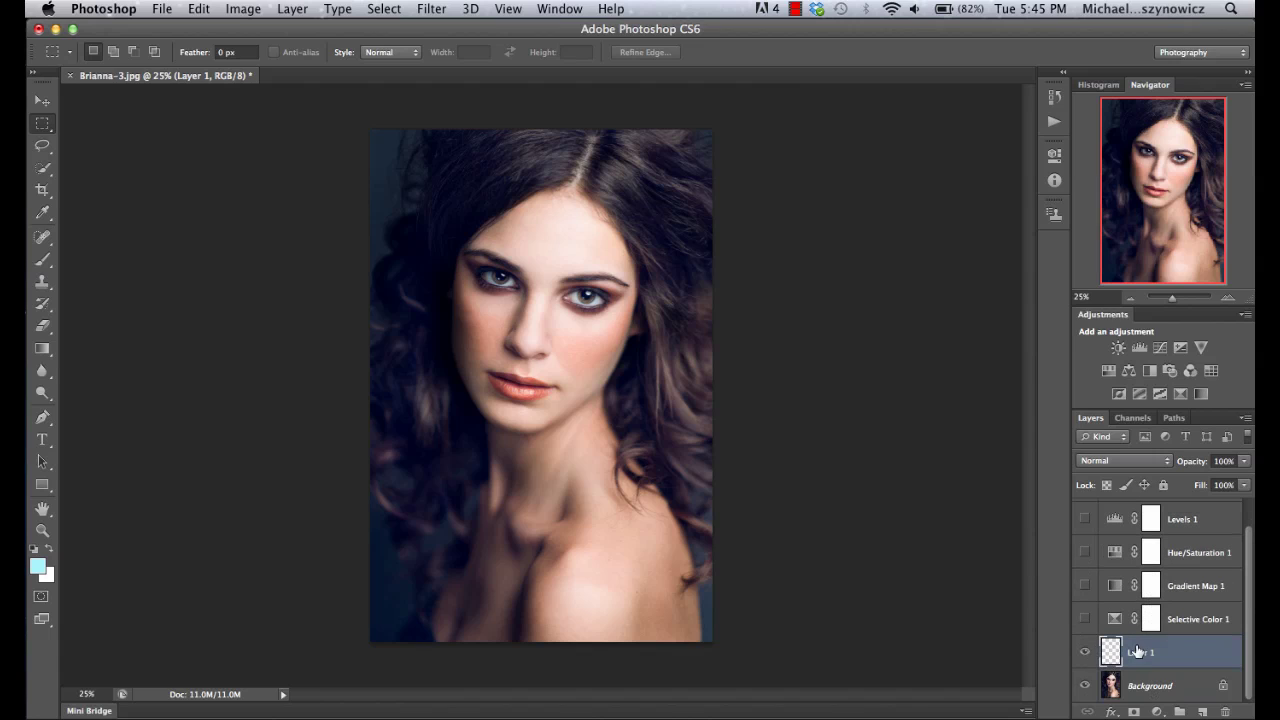
Step: Fill the new layer with the light cyan foreground colour bef5ff and set its blend mode to Color
left_click(37, 571)
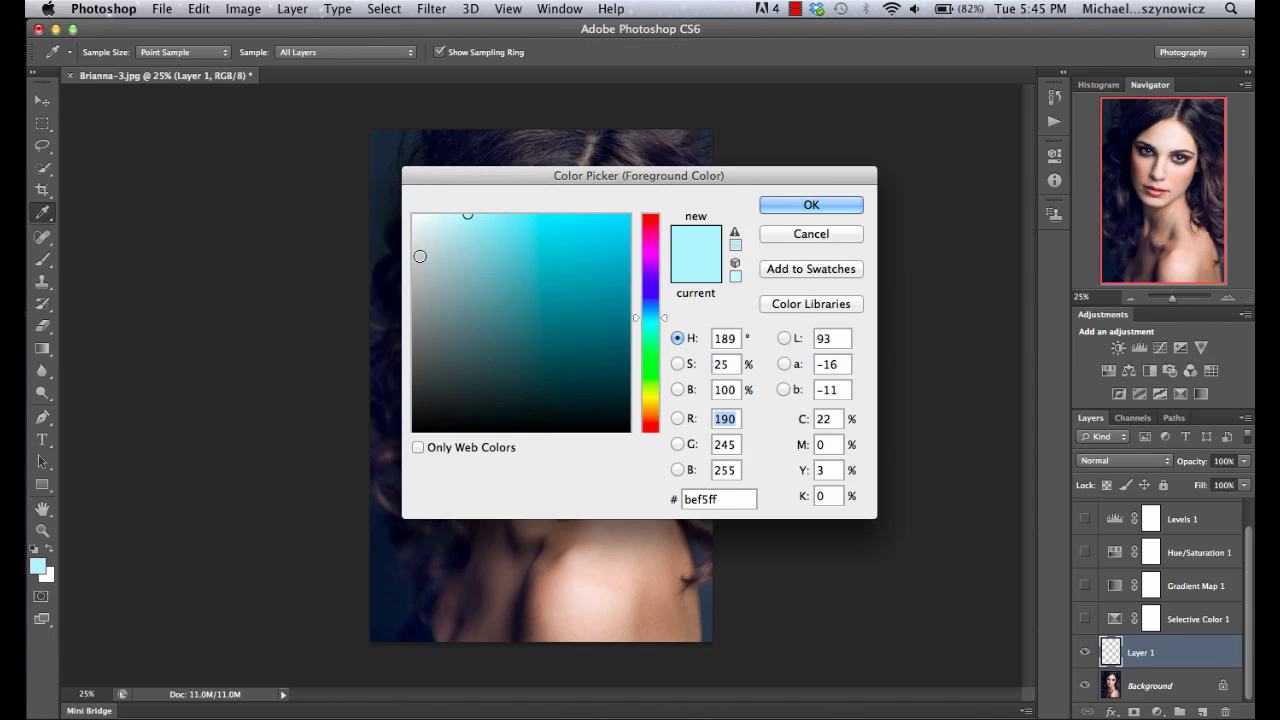
left_click(812, 204)
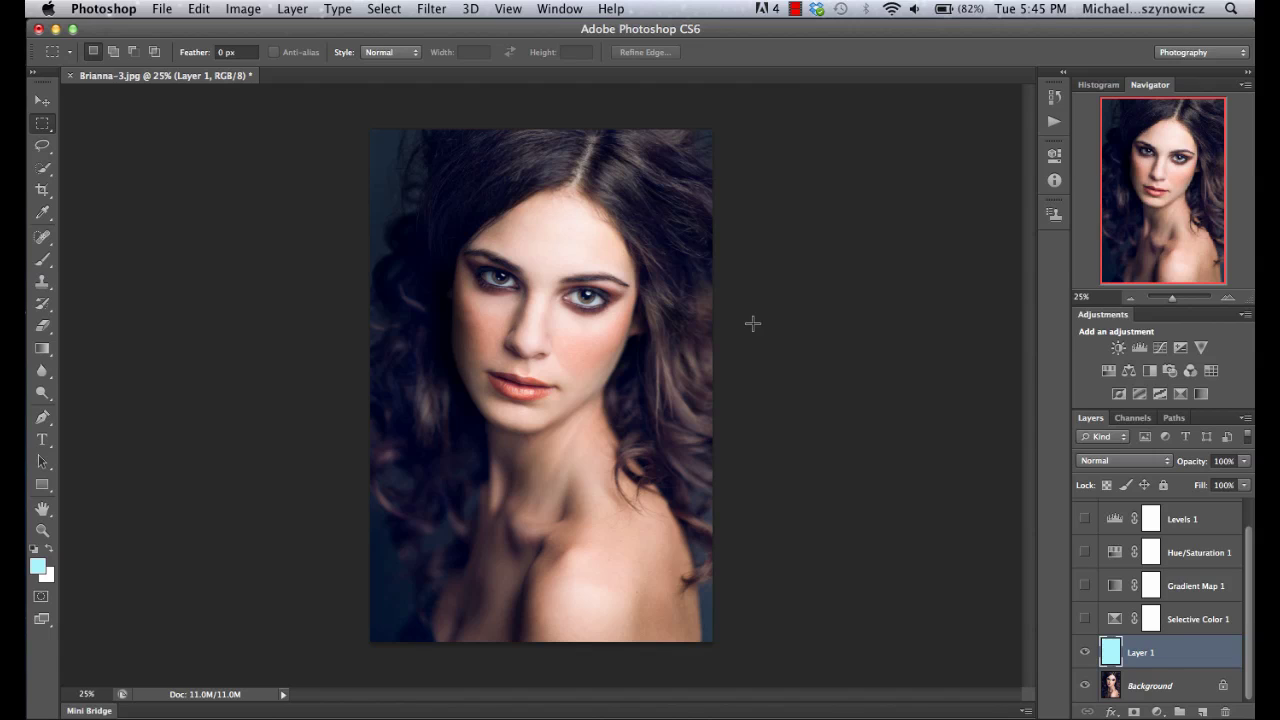
key("alt+BackSpace")
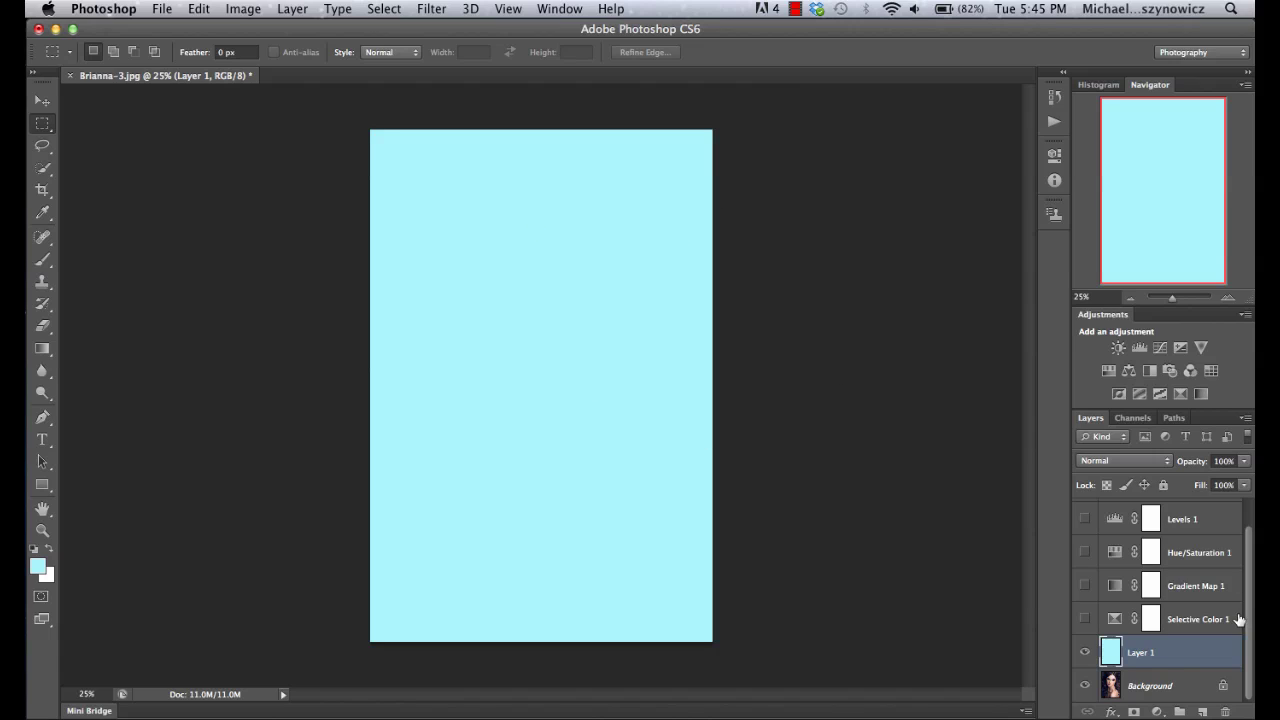
left_click(1130, 459)
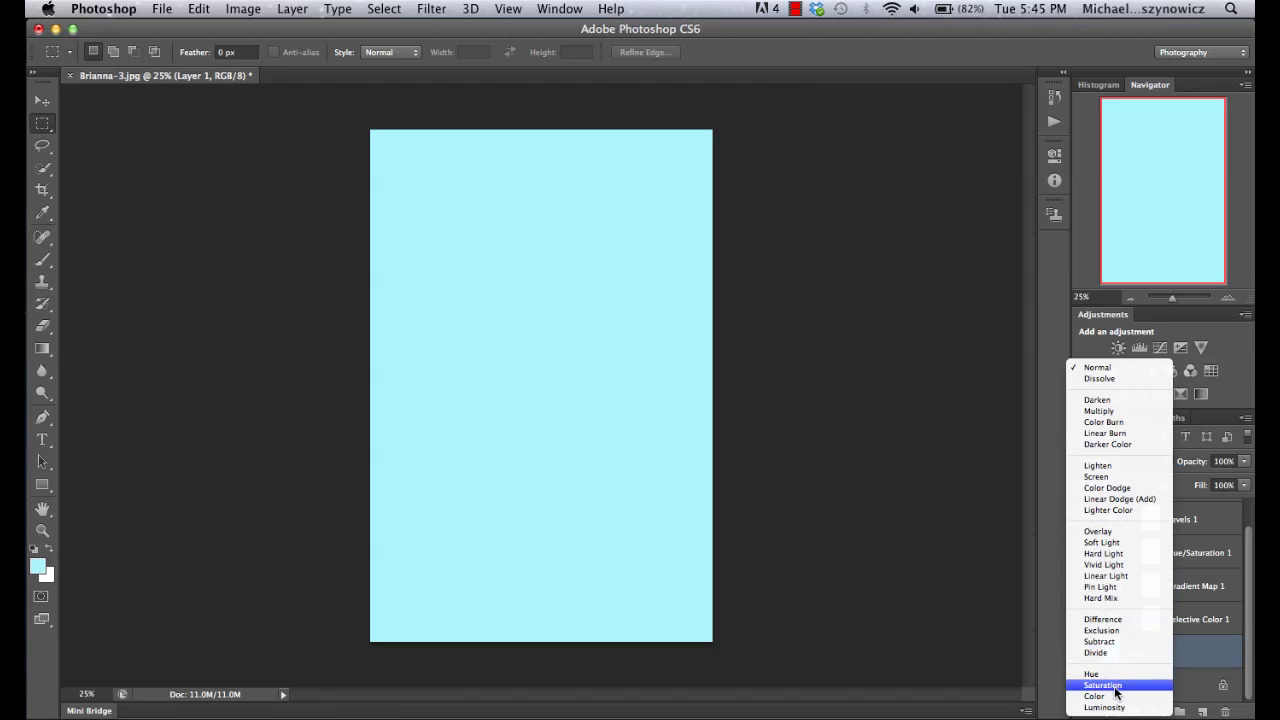
left_click(1106, 697)
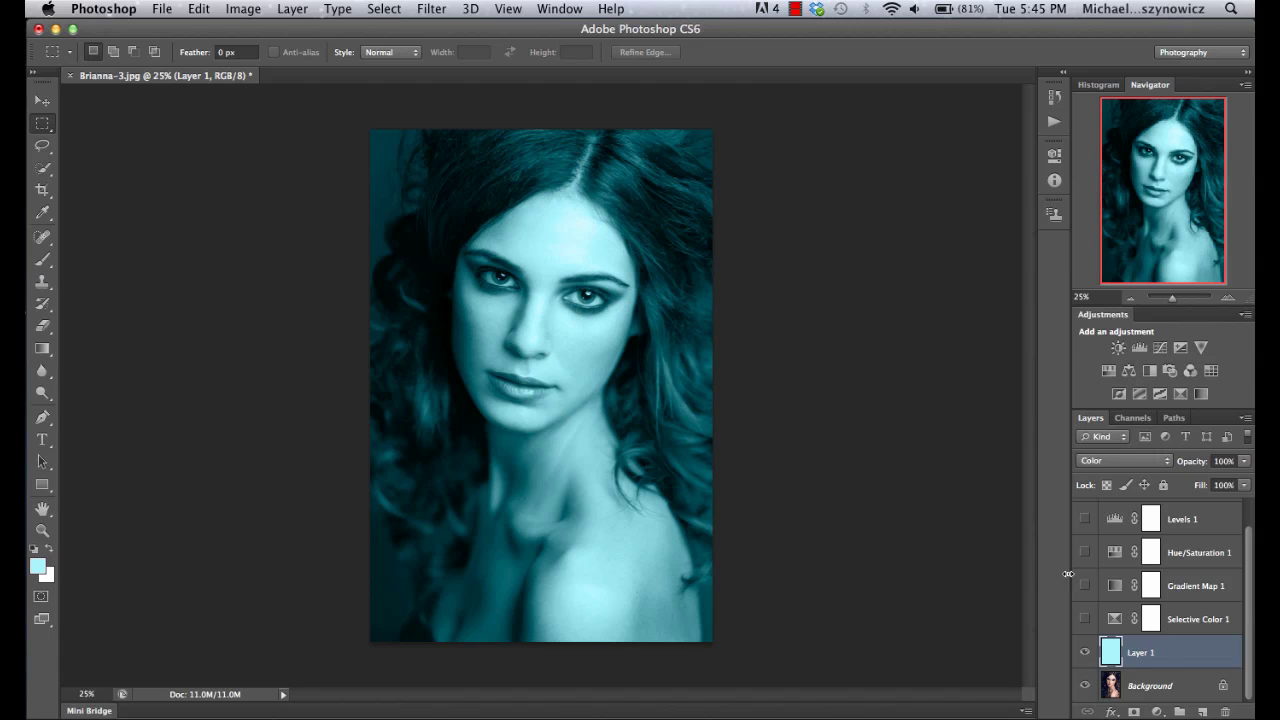
Step: Add a mask to the cyan layer and fill it with Apply Image, using Merged, RGB, Multiply, 100% opacity and no inversion
left_click(1133, 712)
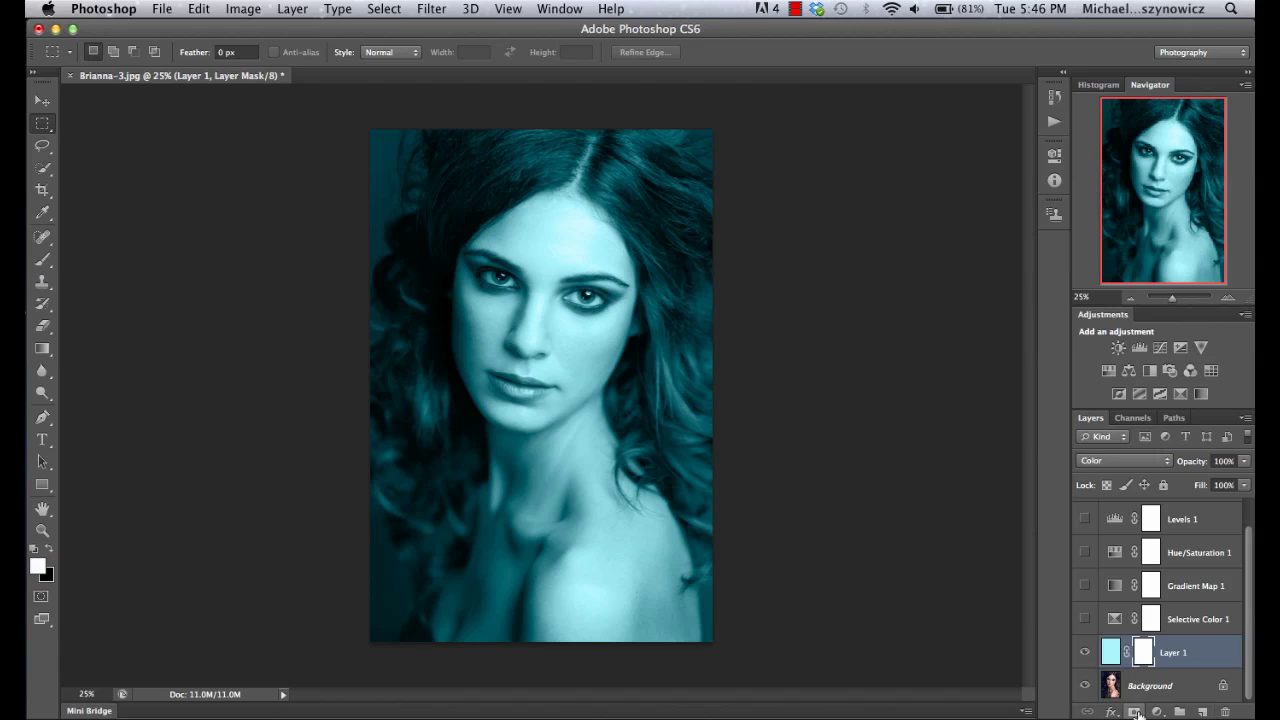
left_click(240, 10)
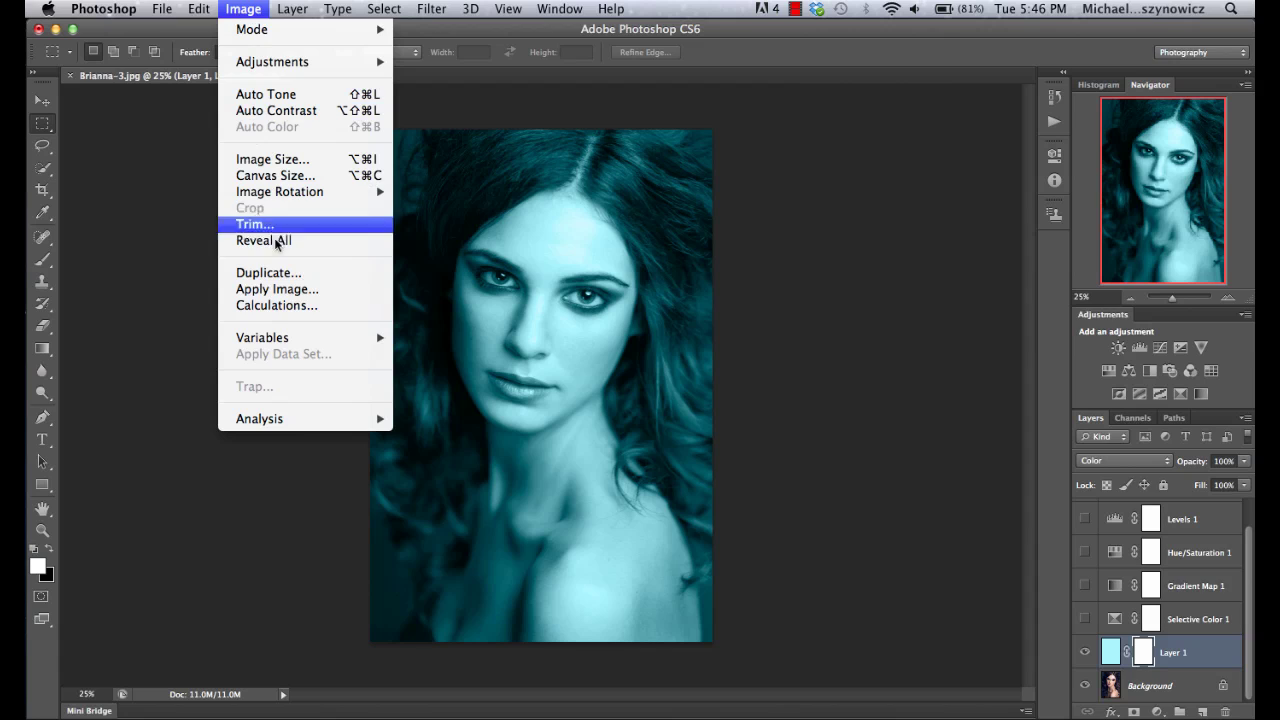
left_click(281, 291)
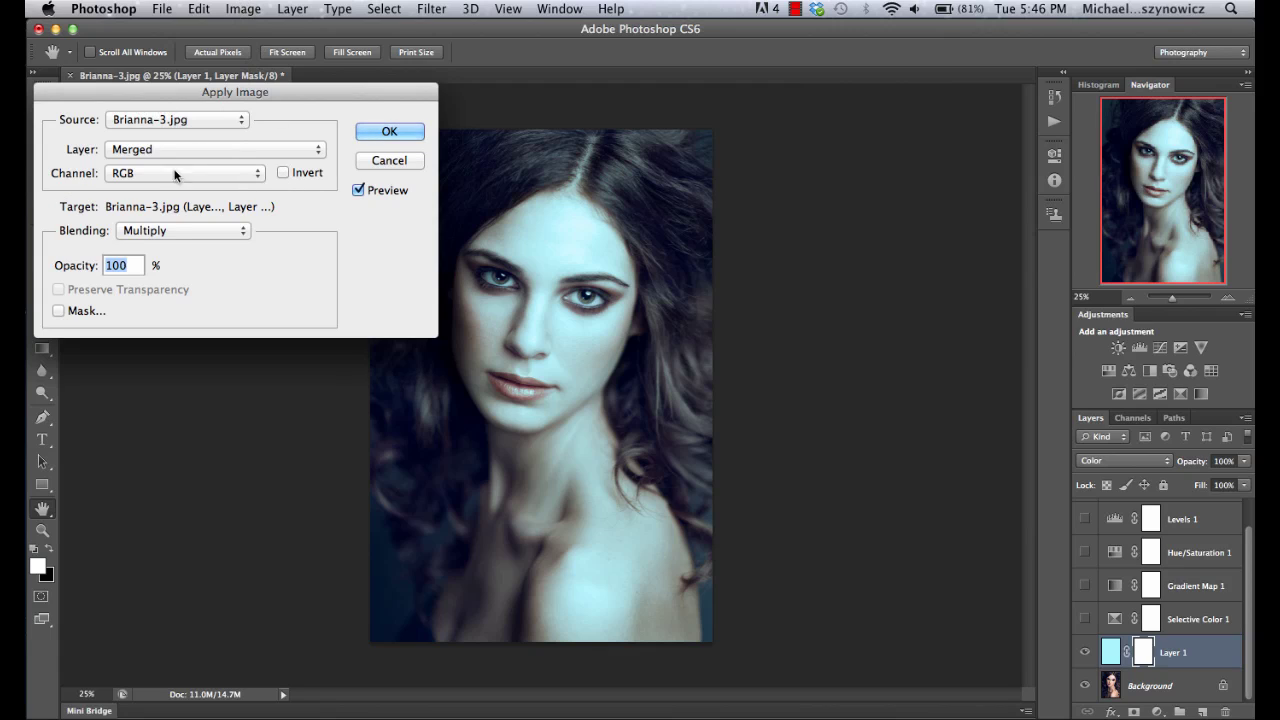
left_click(283, 173)
left_click(283, 174)
left_click(372, 135)
key("m")
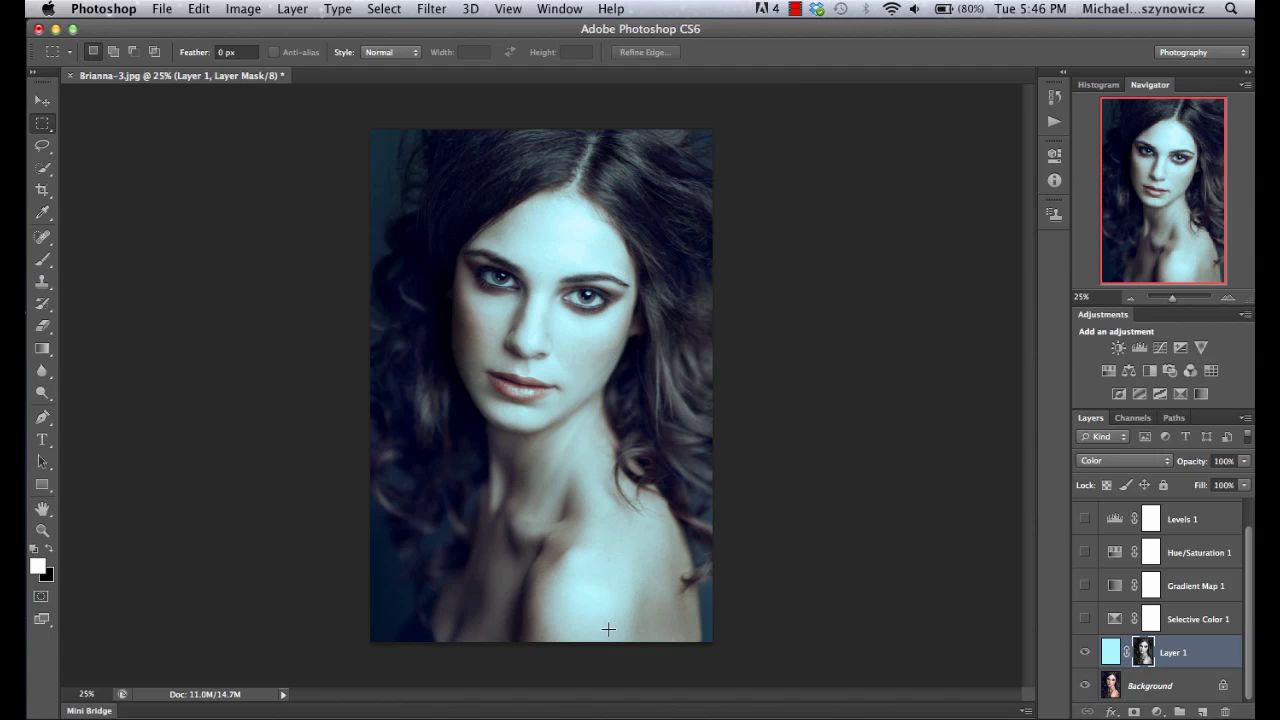
Step: Select the cyan fill of Layer 1 rather than its mask and lower the layer's opacity to 54%
left_click(1116, 652)
left_click(1219, 632)
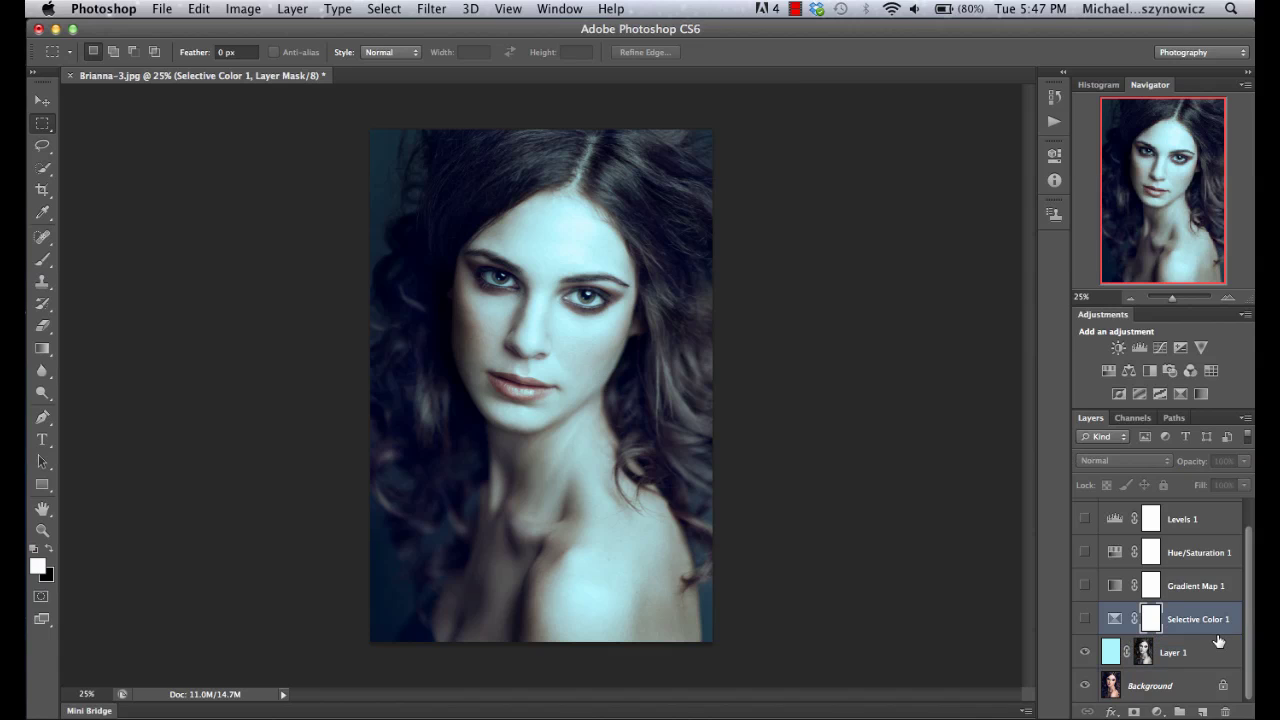
left_click(1117, 650)
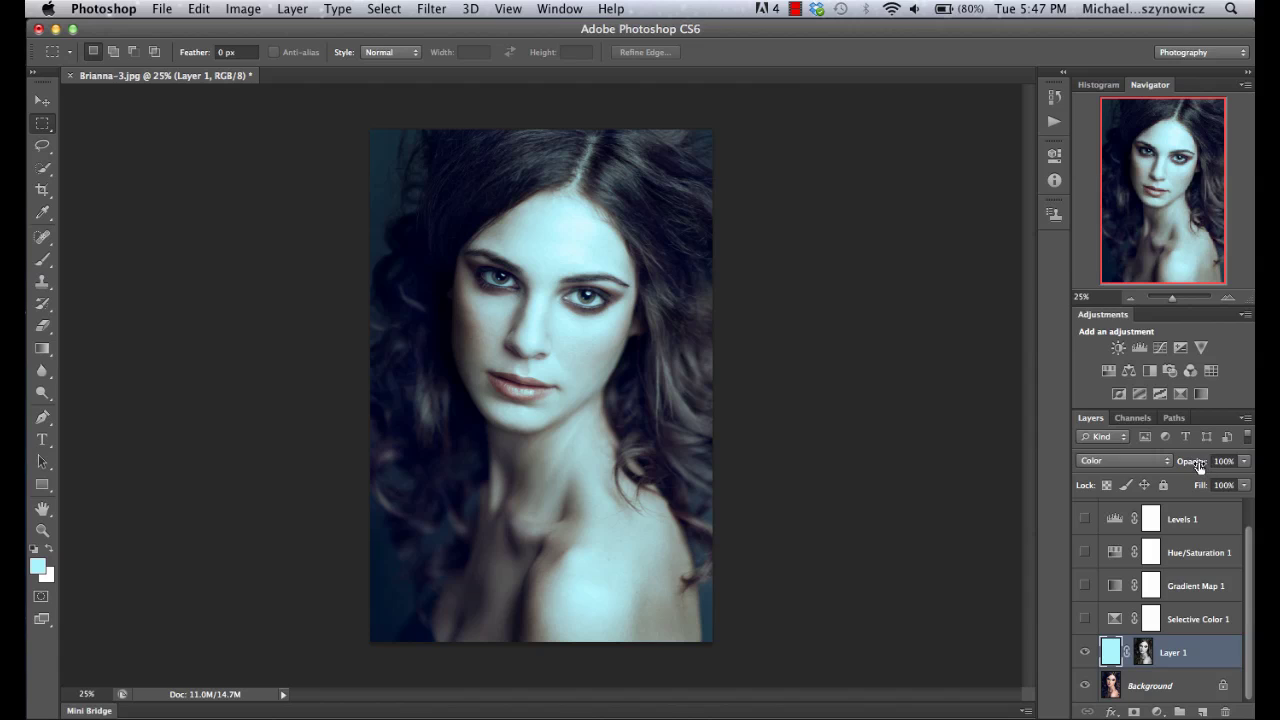
left_click_drag(1200, 466, 1161, 466)
Step: Shift the fill of Layer 1 to pale yellow using Hue/Saturation with Hue at -141
key("super+u")
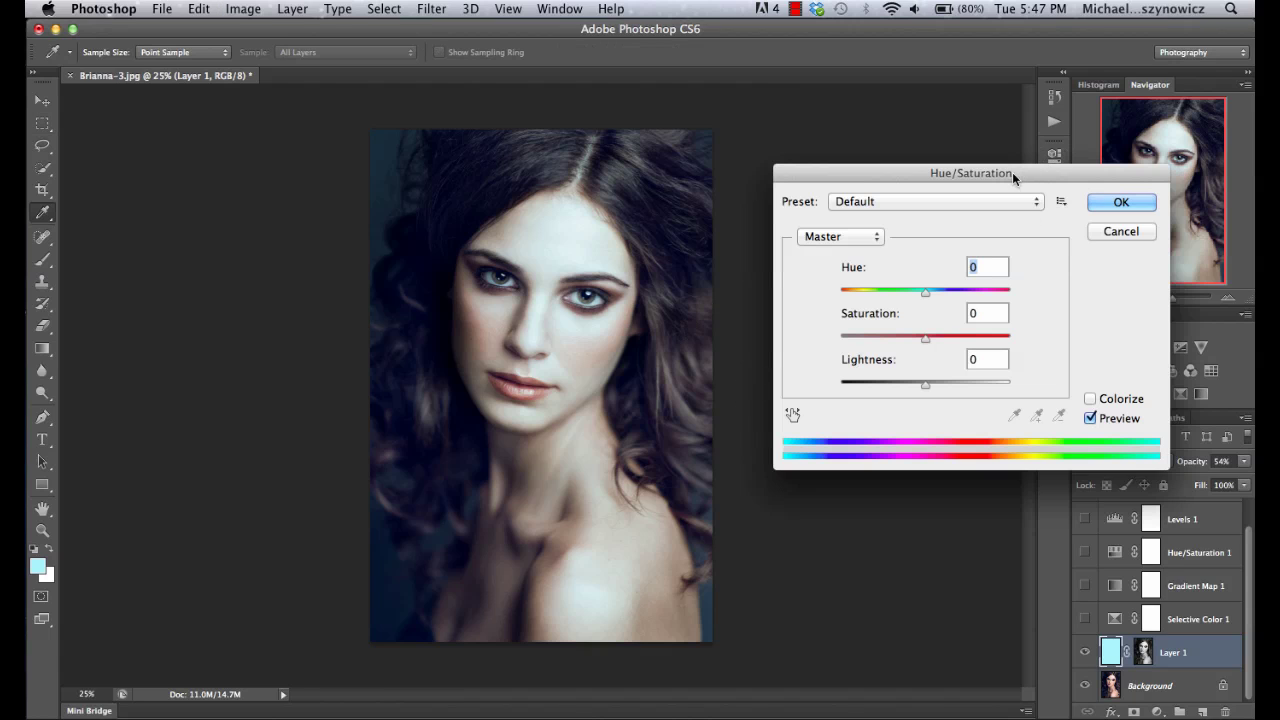
left_click_drag(1012, 172, 784, 165)
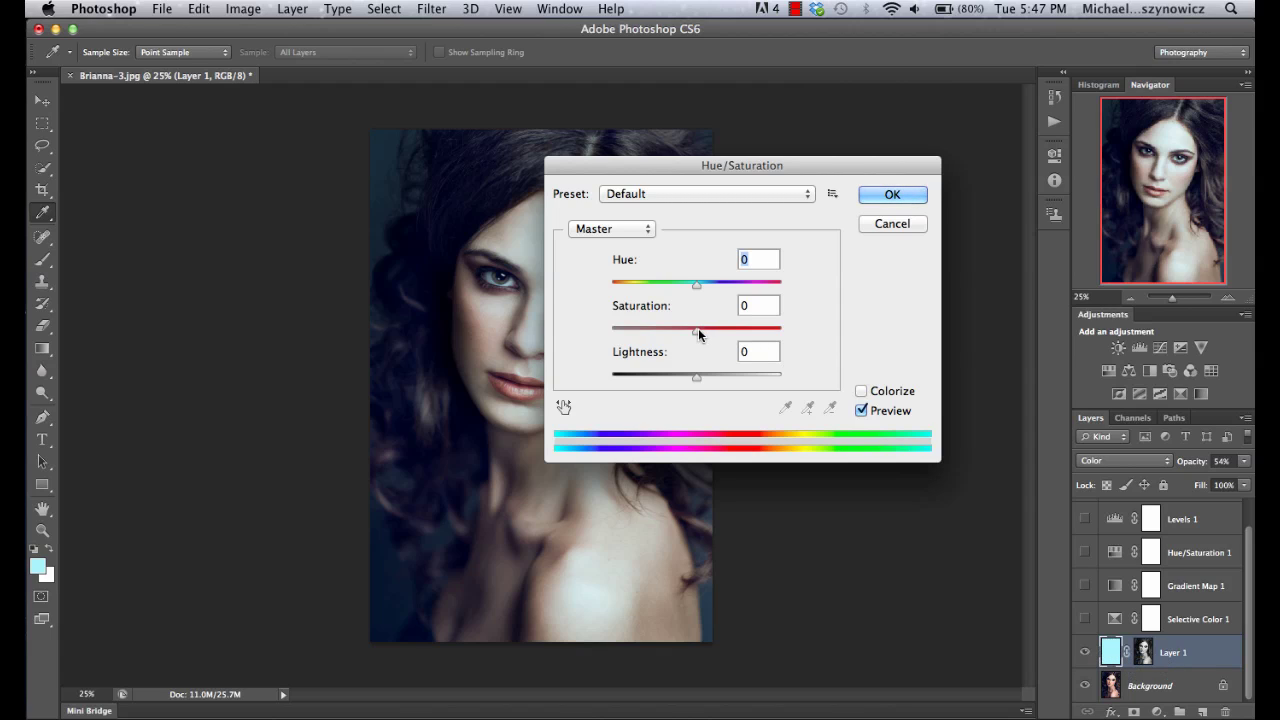
left_click_drag(693, 168, 841, 196)
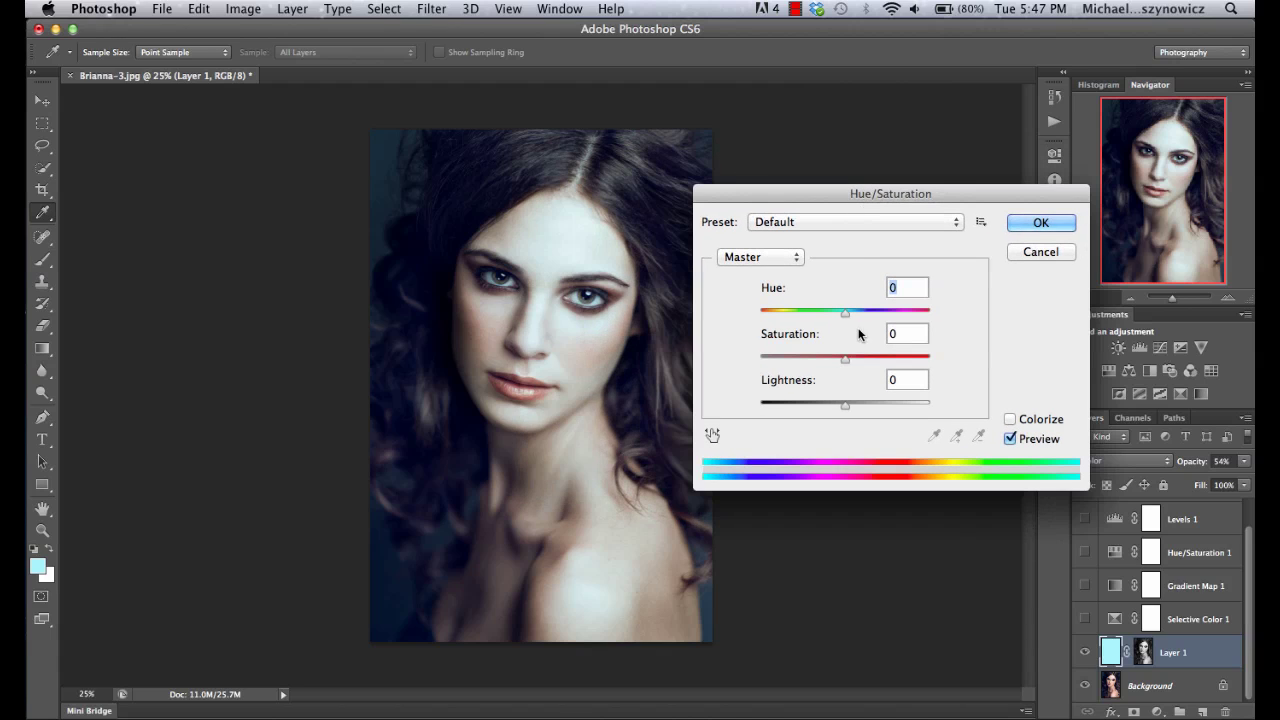
left_click_drag(843, 311, 772, 317)
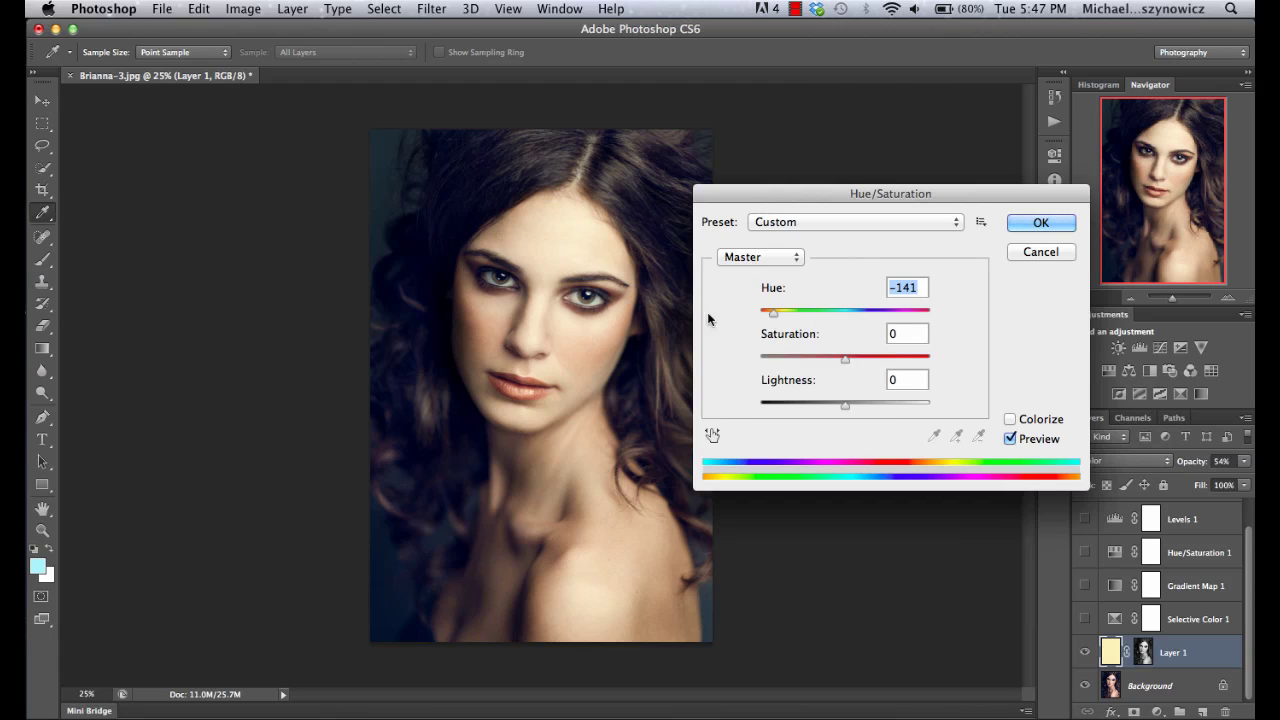
left_click(1038, 225)
key("m")
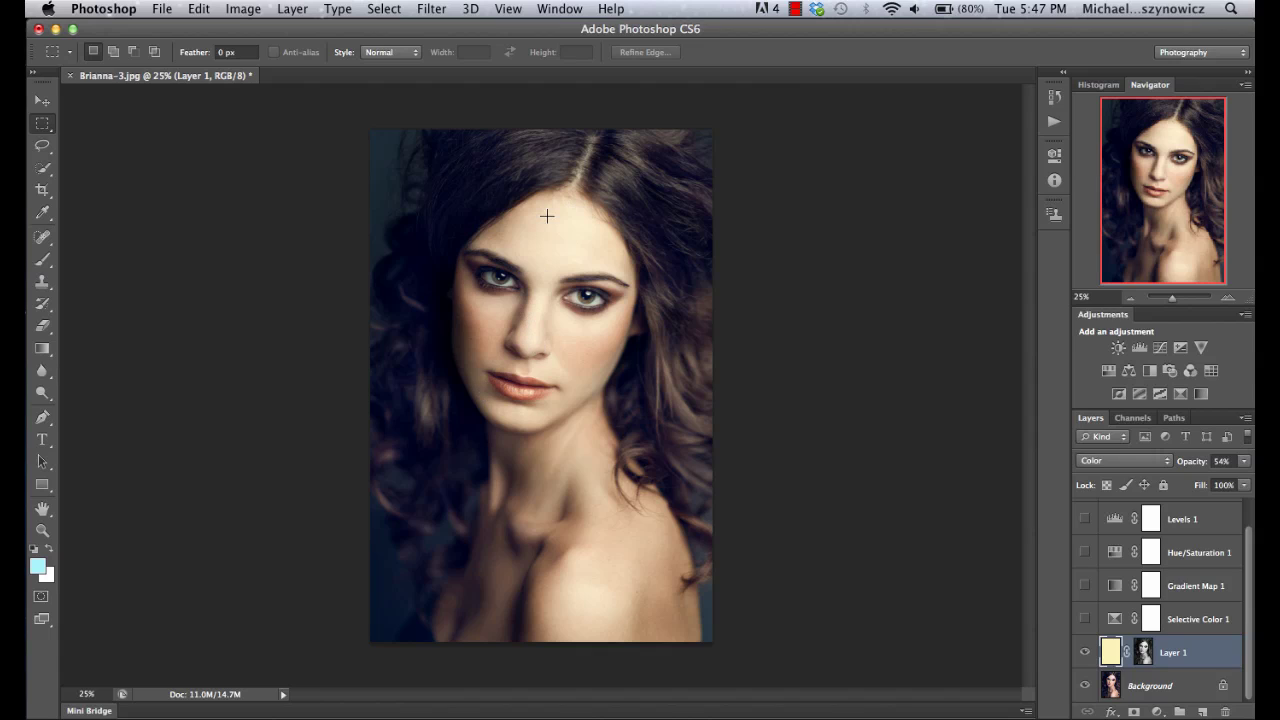
Step: Darken the Layer 1 mask with Levels, setting the midtone input to 0.46
left_click(1143, 652)
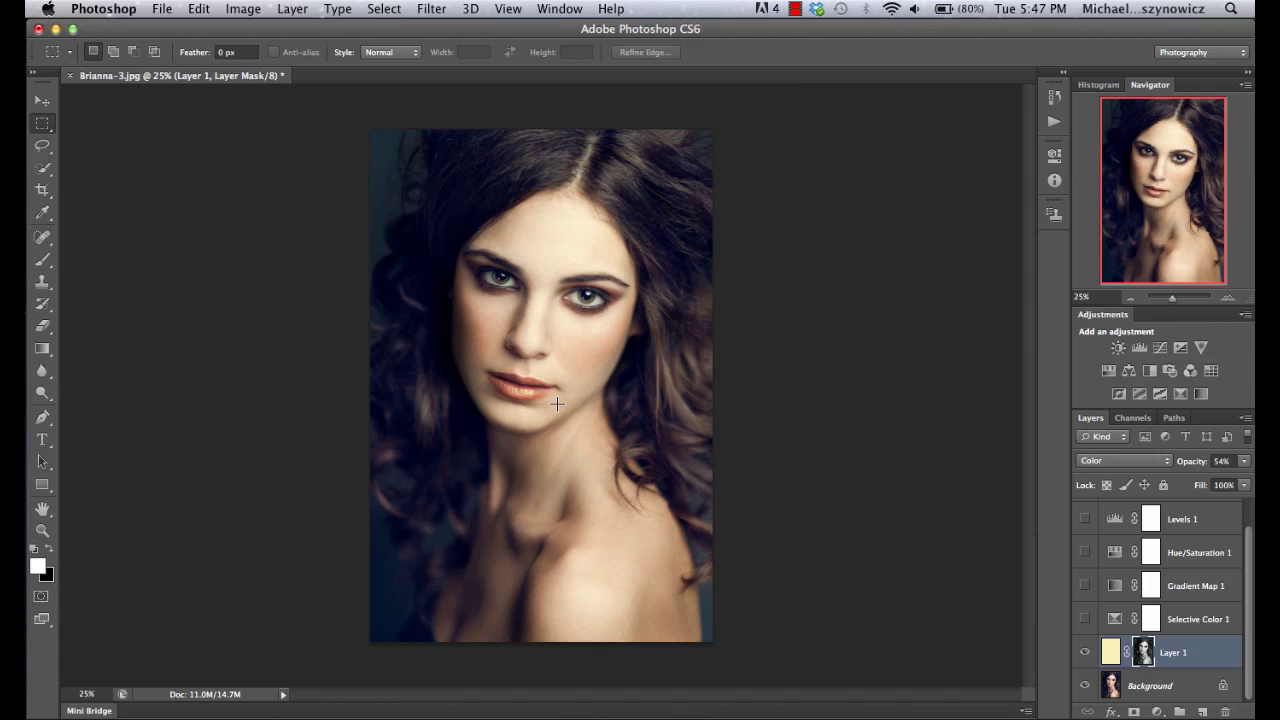
key("super+l")
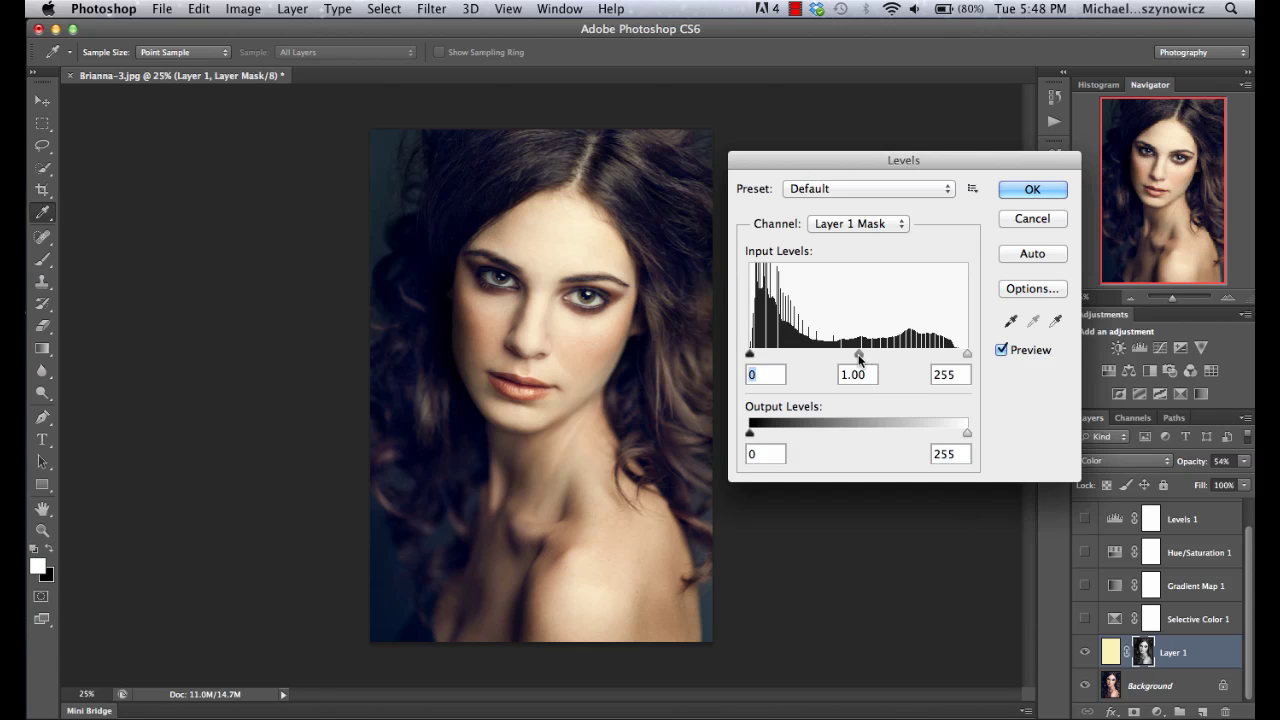
left_click_drag(859, 357, 902, 352)
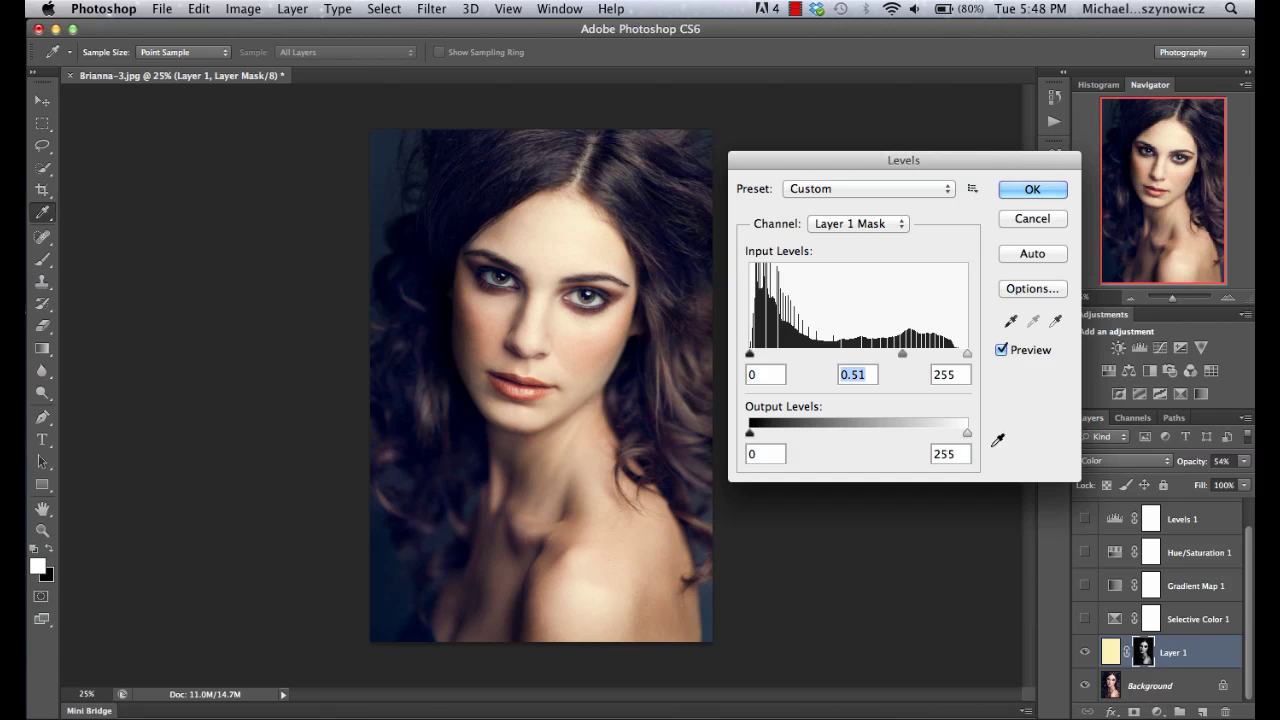
mouse_move(902, 354)
left_mouse_down()
mouse_move(943, 362)
mouse_move(907, 358)
left_mouse_up()
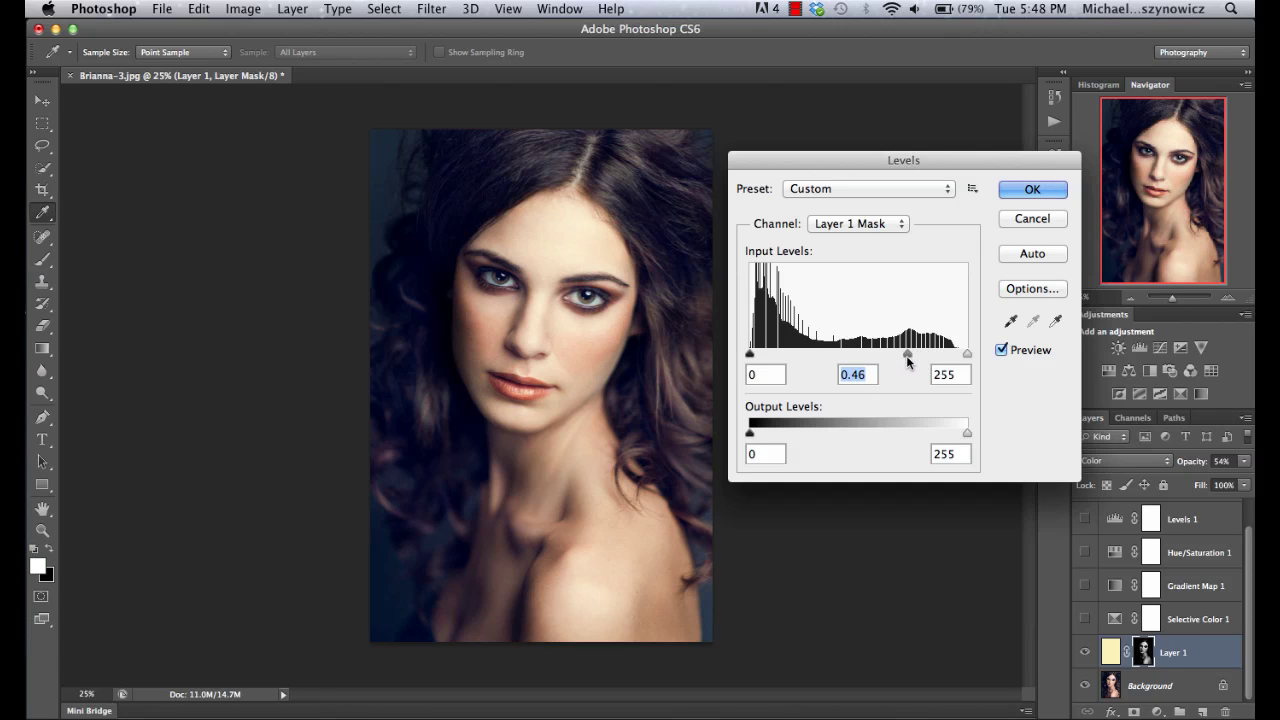
left_click(1049, 191)
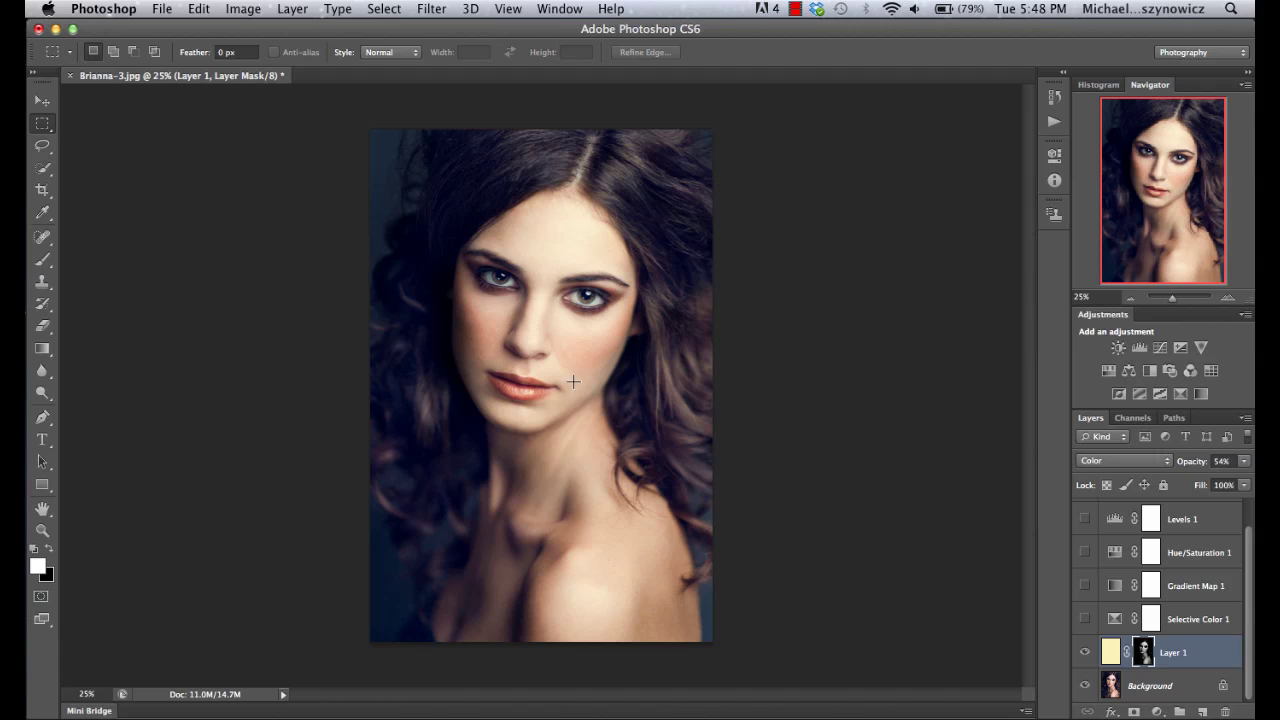
Step: Toggle the visibility of Layer 1 repeatedly to compare the portrait with and without the yellow toning, leaving it visible
left_click(1084, 652)
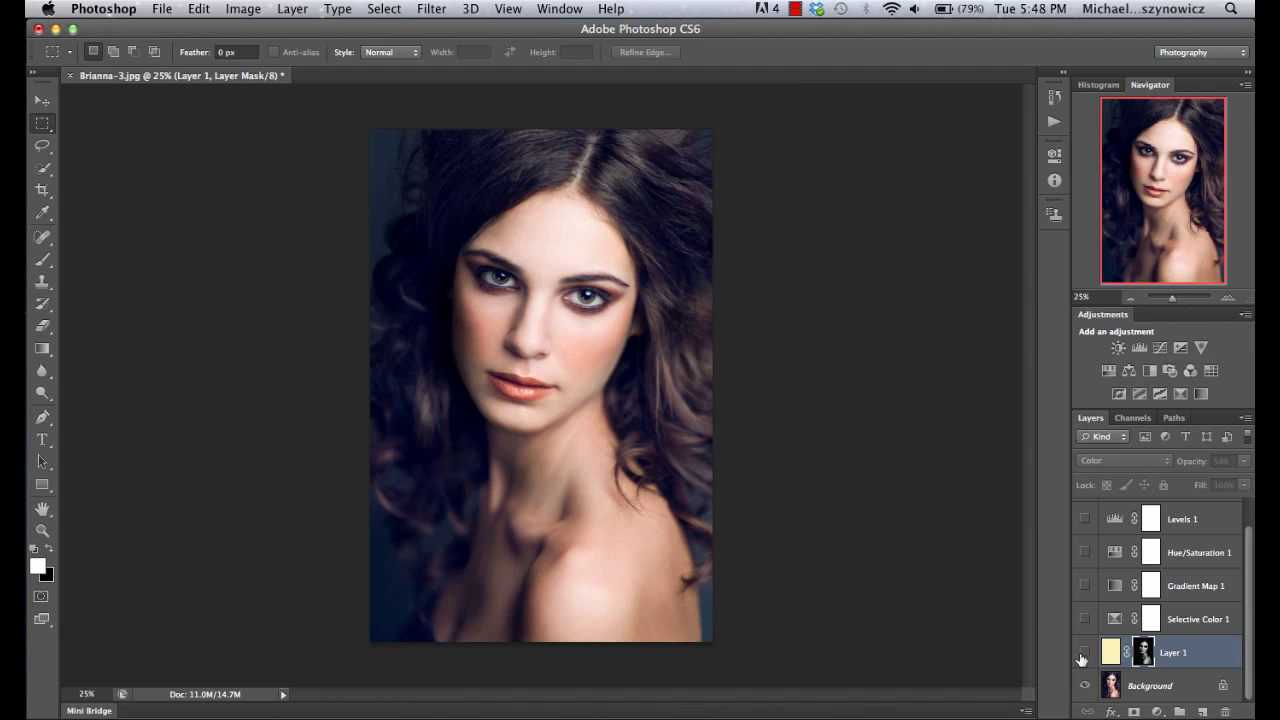
left_click(1084, 652)
left_click(1084, 652)
left_click(1084, 652)
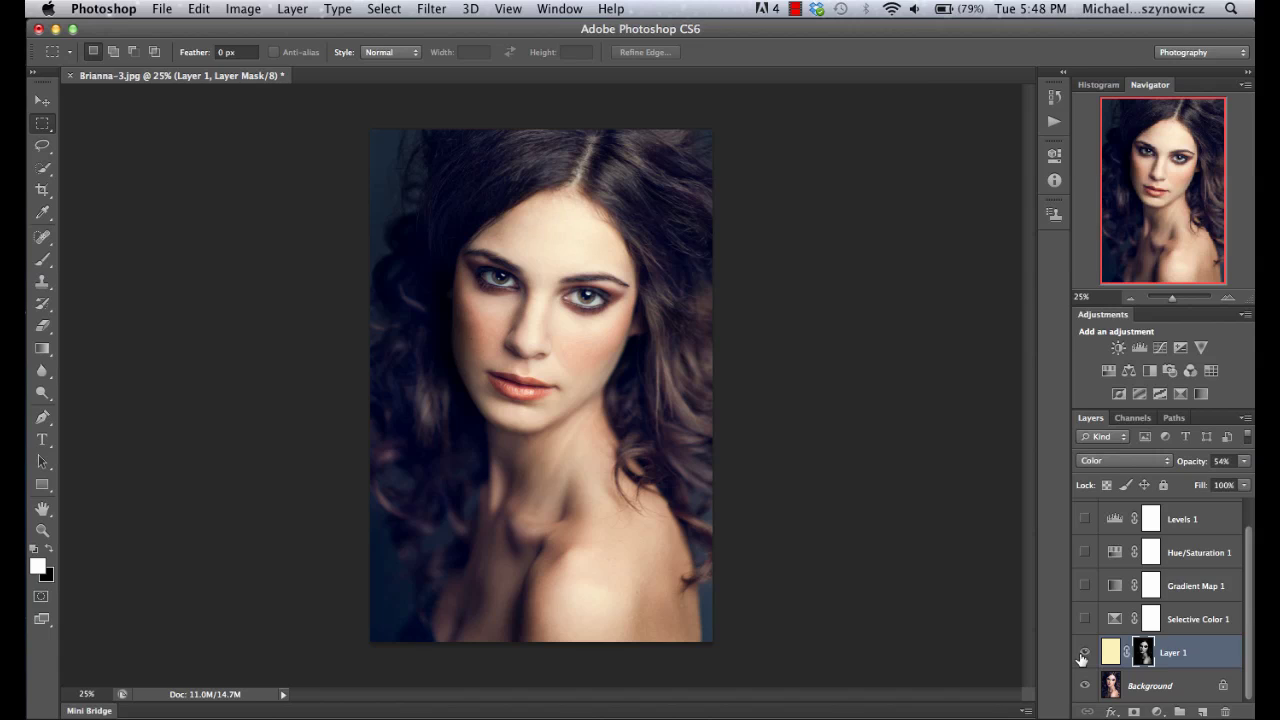
left_click(1084, 652)
left_click(1082, 655)
left_click(1082, 655)
left_click(1082, 655)
scroll(1178, 607, "up", 1)
scroll(1178, 607, "down", 1)
scroll(1178, 607, "up", 1)
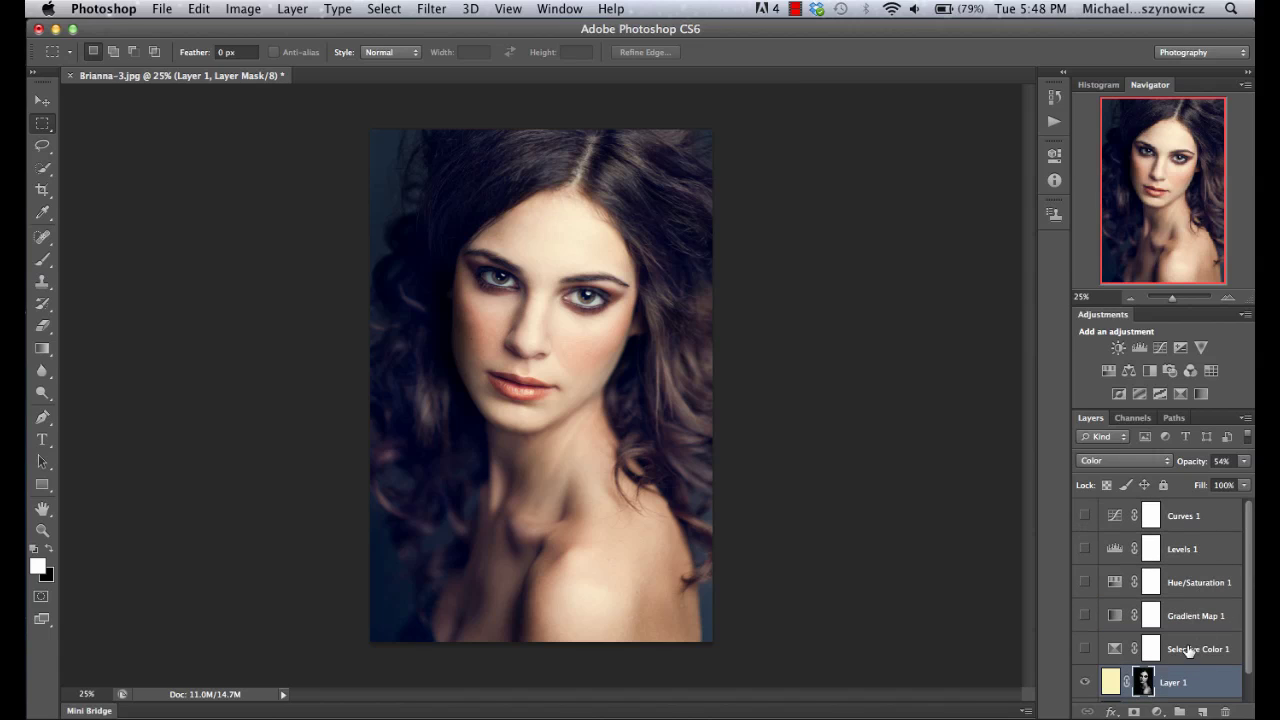
scroll(1182, 644, "down", 1)
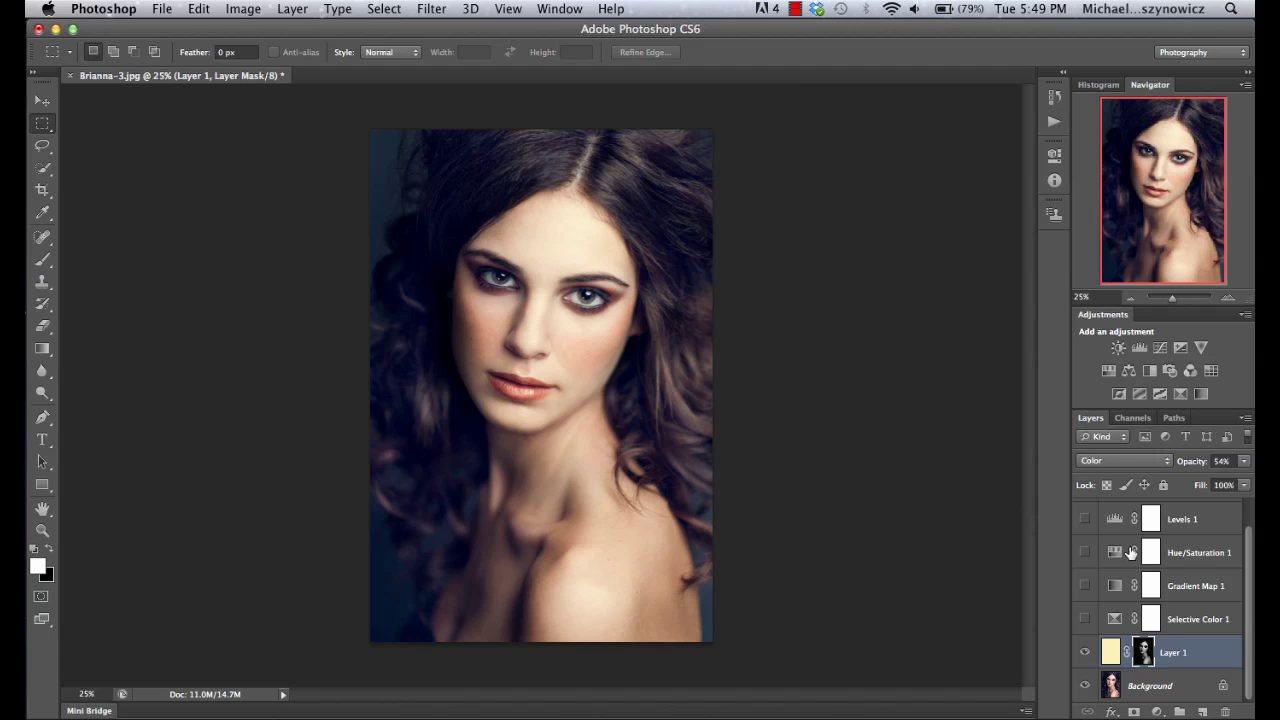
scroll(1131, 552, "up", 1)
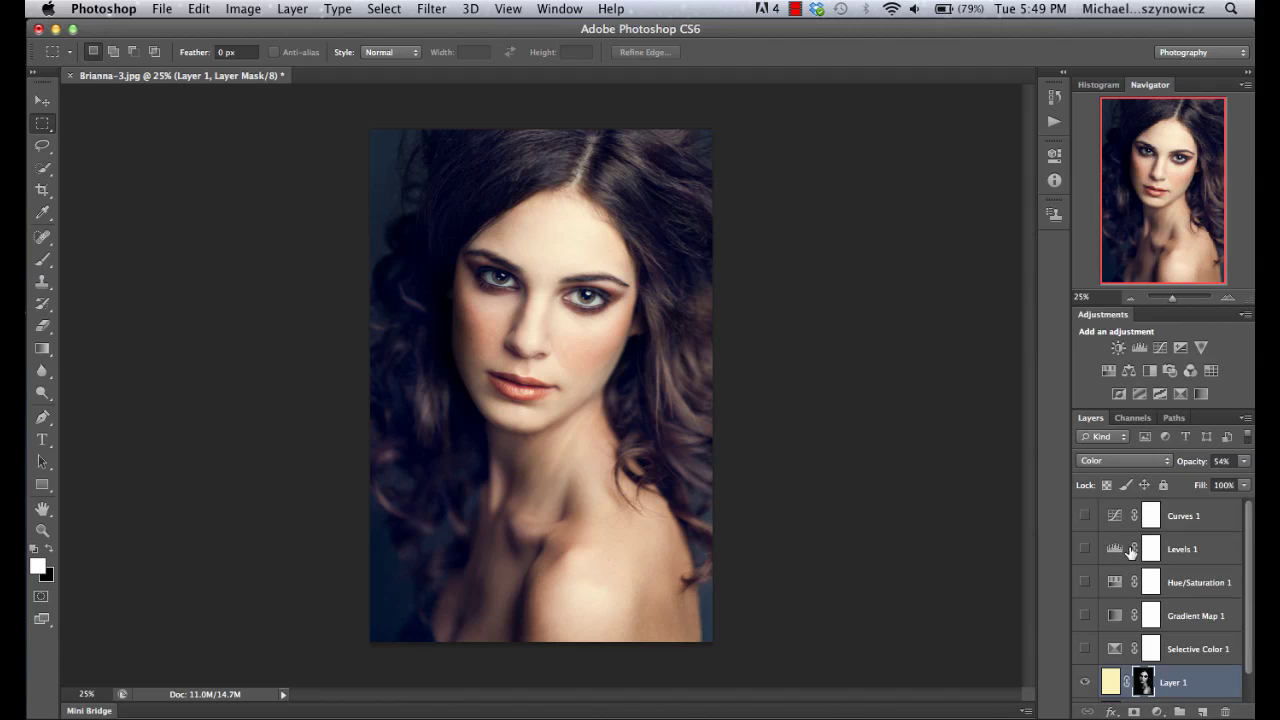